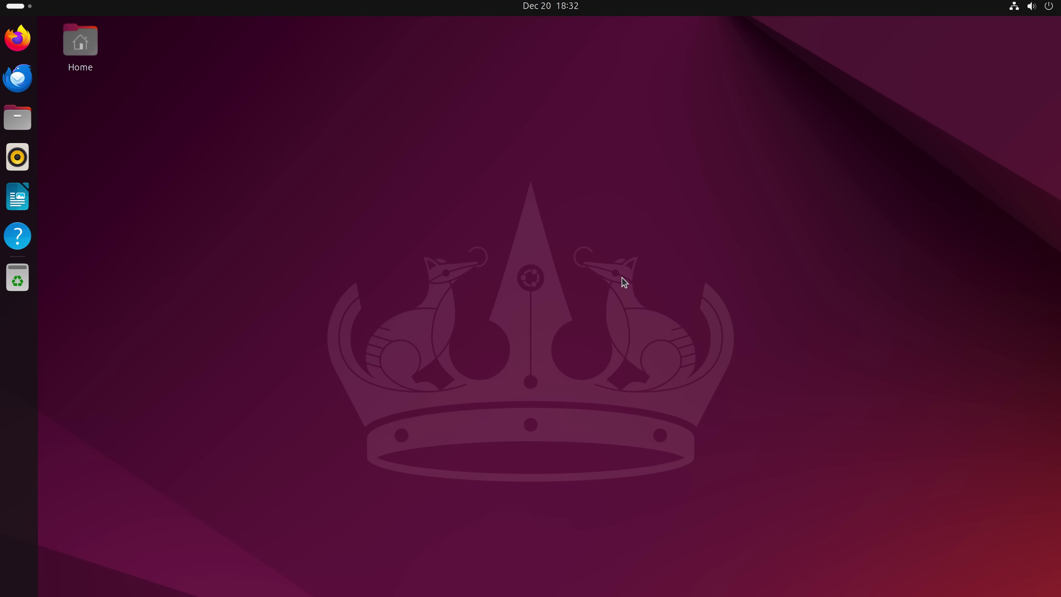
# Bring up the context menu on an empty spot of the purple Ubuntu desktop
pyautogui.rightClick(539, 269)
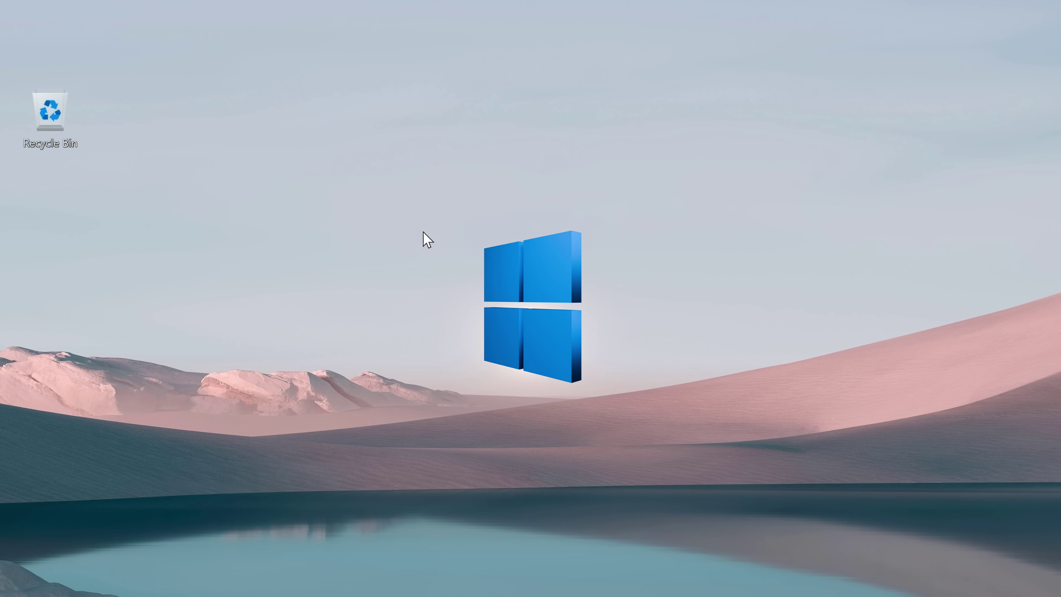
pyautogui.moveTo(607, 227); pyautogui.dragTo(818, 339)
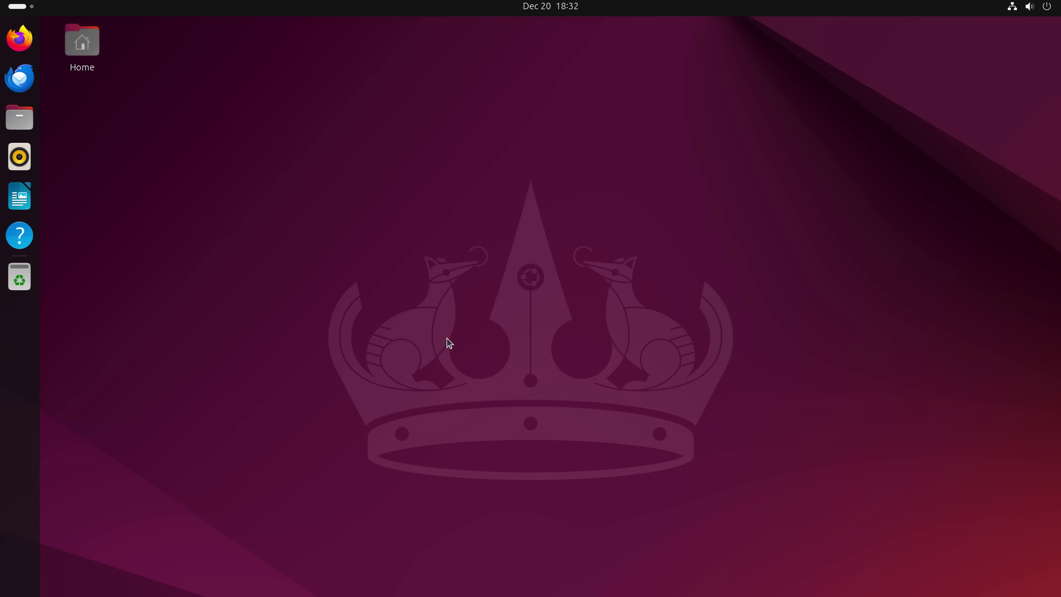
# Open a terminal from the desktop menu and return to the home directory with cd
pyautogui.rightClick(454, 270)
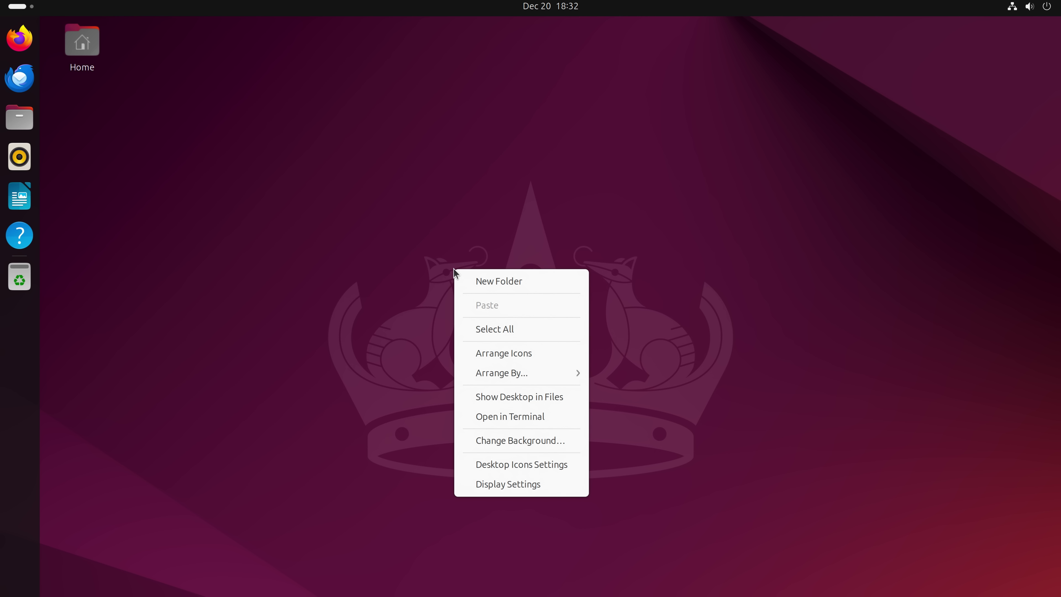
pyautogui.click(535, 416)
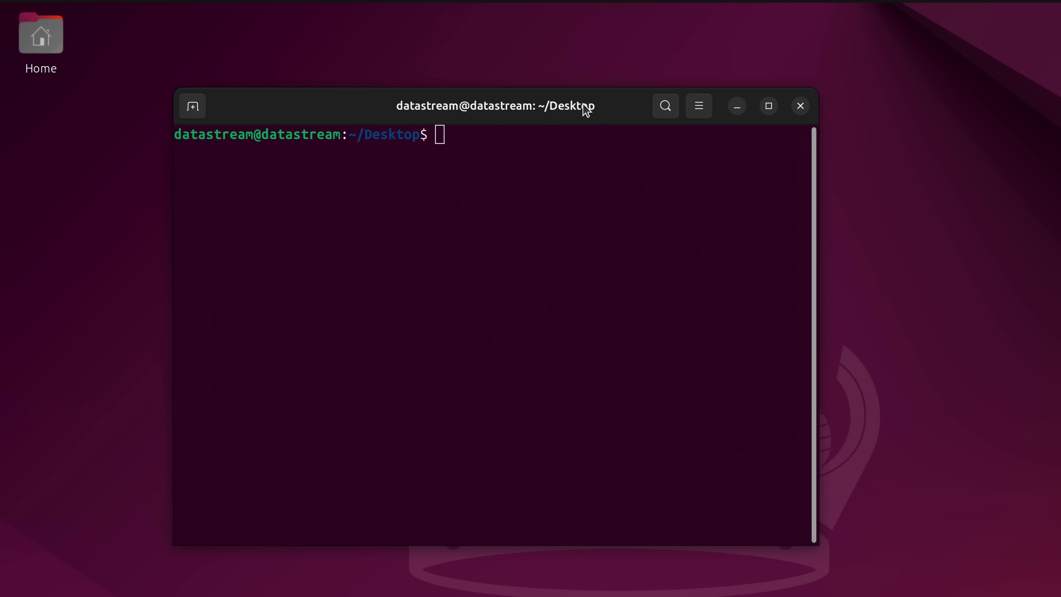
pyautogui.write('cd')
pyautogui.press('Return')
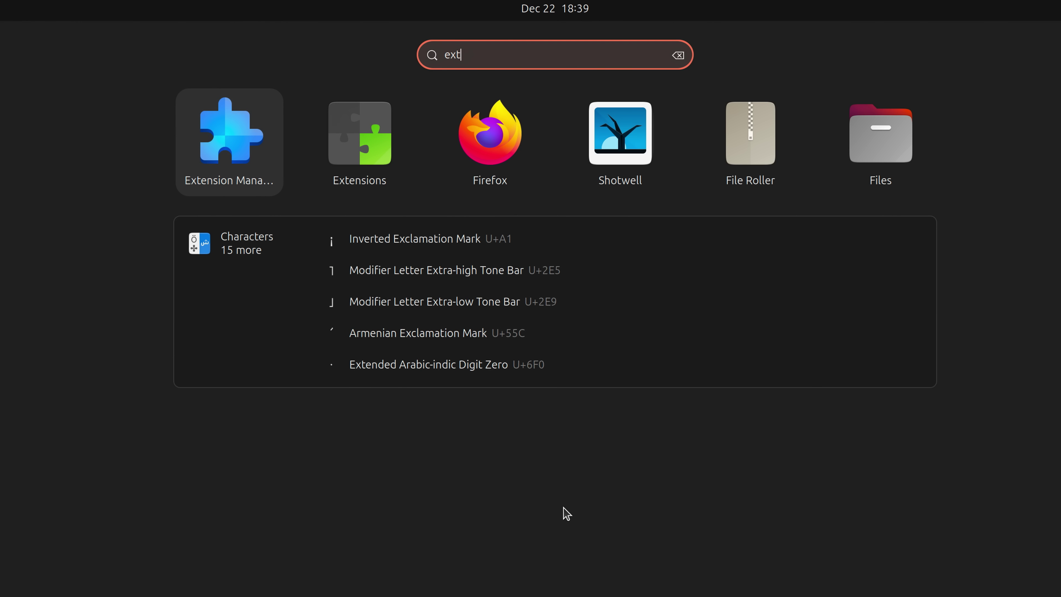
# Launch Extension Manager and search its Browse catalogue for 'user themes'
pyautogui.write('e')
pyautogui.press('Return')
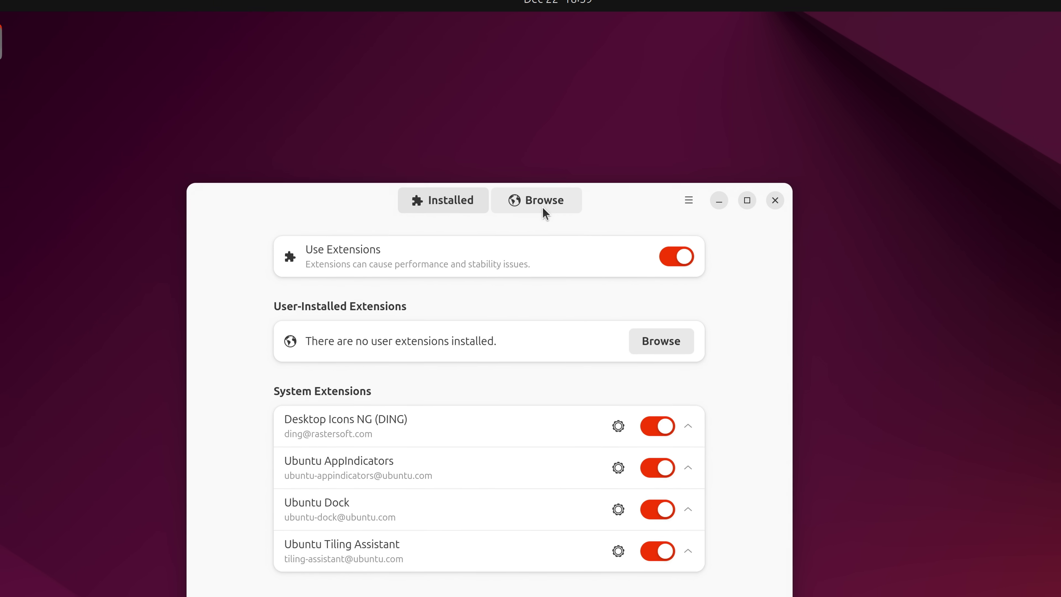
pyautogui.click(543, 208)
pyautogui.write('user theme')
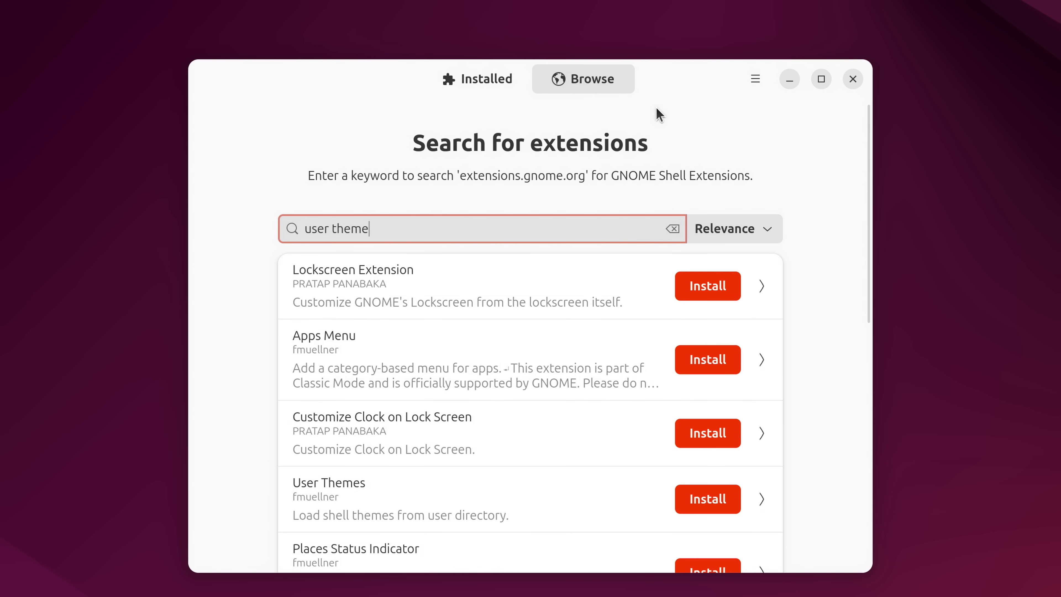
pyautogui.write('s')
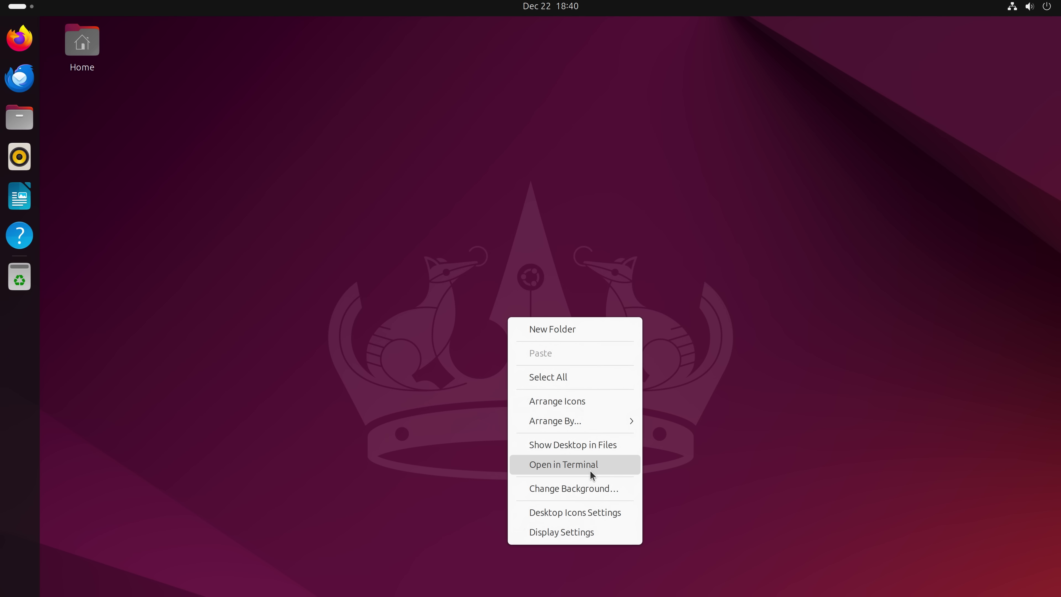
# Open a terminal and scroll through the Win11-icon-theme GitHub repository page
pyautogui.click(590, 471)
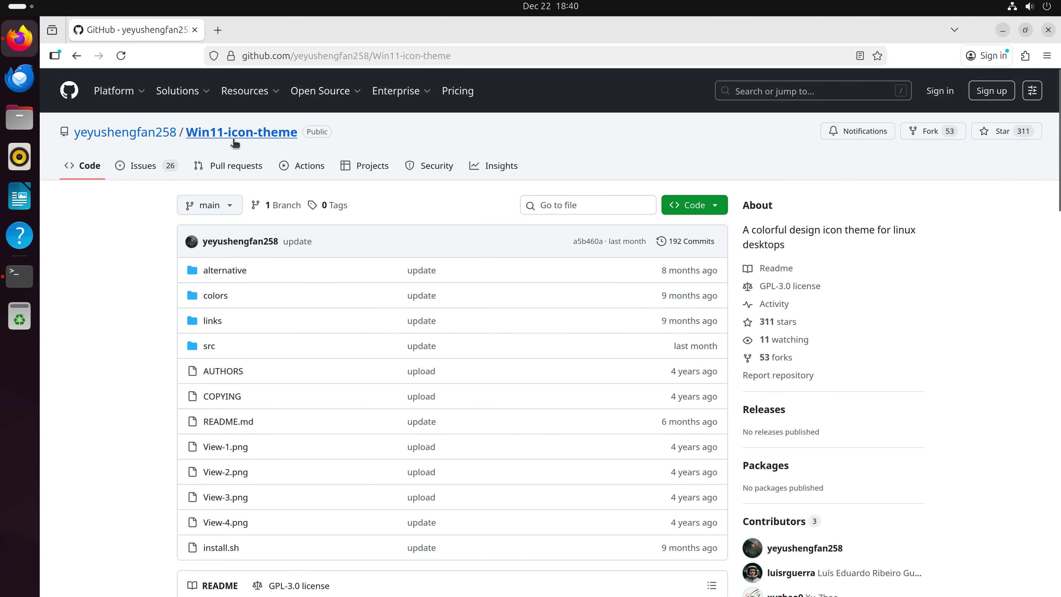
pyautogui.scroll(-10, 277, 144)
pyautogui.scroll(-5, 384, 383)
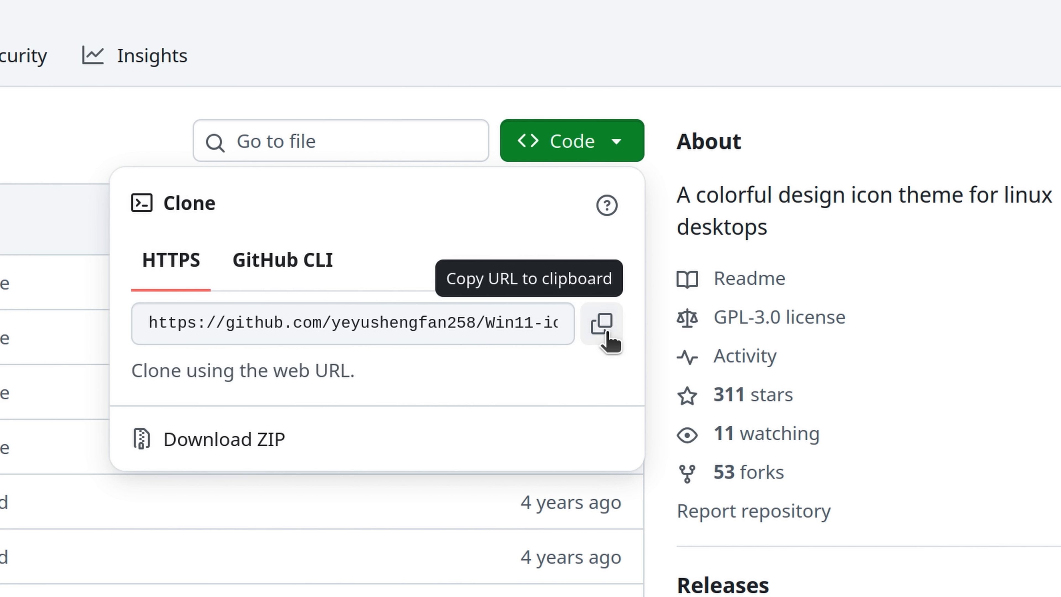
# Copy the Win11-icon-theme clone URL, git clone it, and cd into win11-icon-theme
pyautogui.click(607, 334)
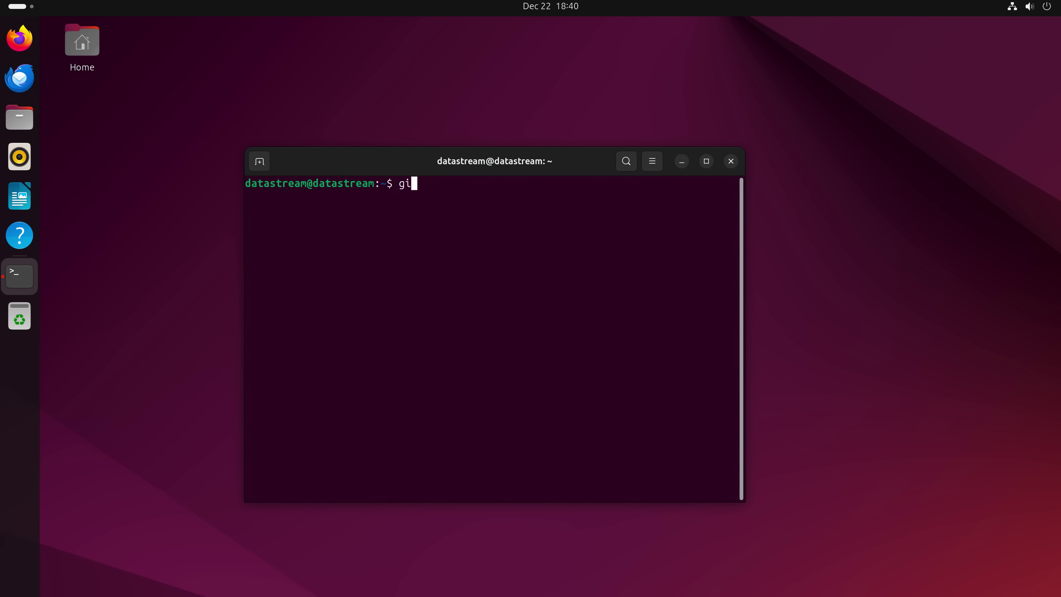
pyautogui.write('it cloje')
pyautogui.press('BackSpace')
pyautogui.press('BackSpace')
pyautogui.write('ne')
pyautogui.rightClick(497, 207)
pyautogui.click(543, 247)
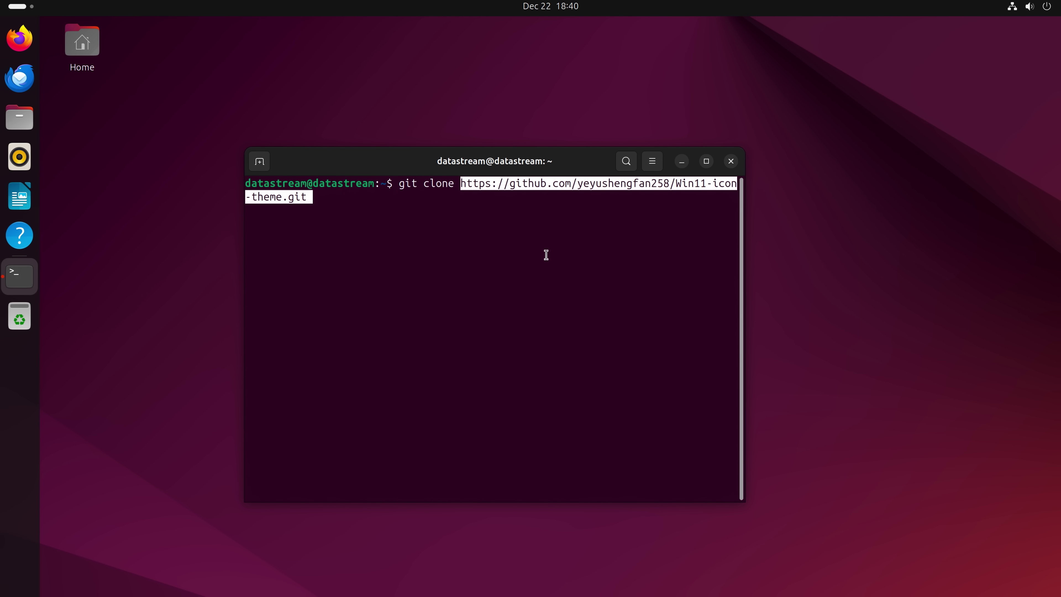
pyautogui.press('Return')
pyautogui.write('cd ')
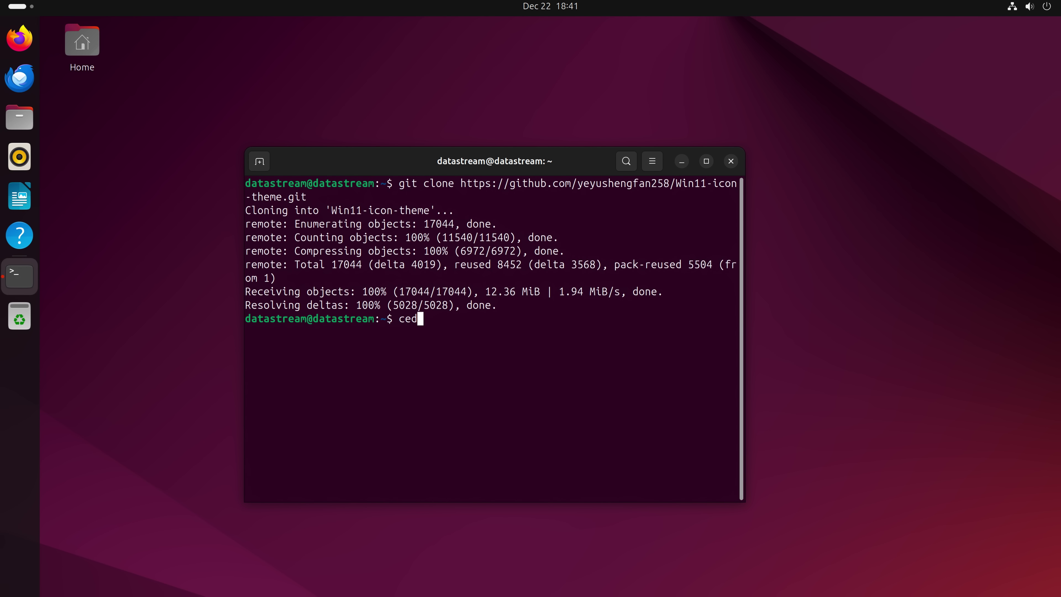
pyautogui.write('win11-icon-theme')
pyautogui.press('Return')
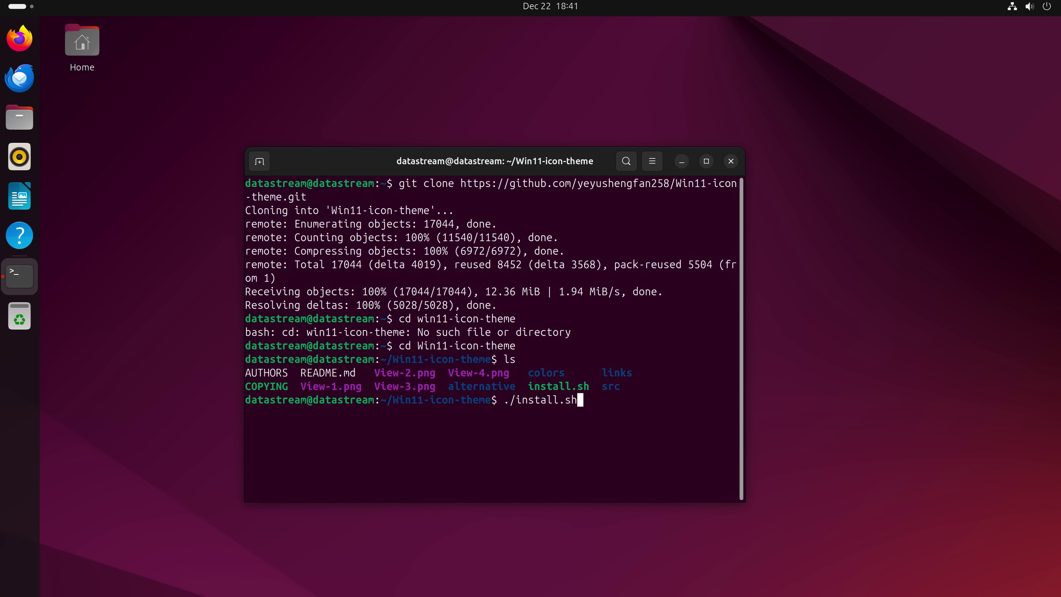
pyautogui.press('Return')
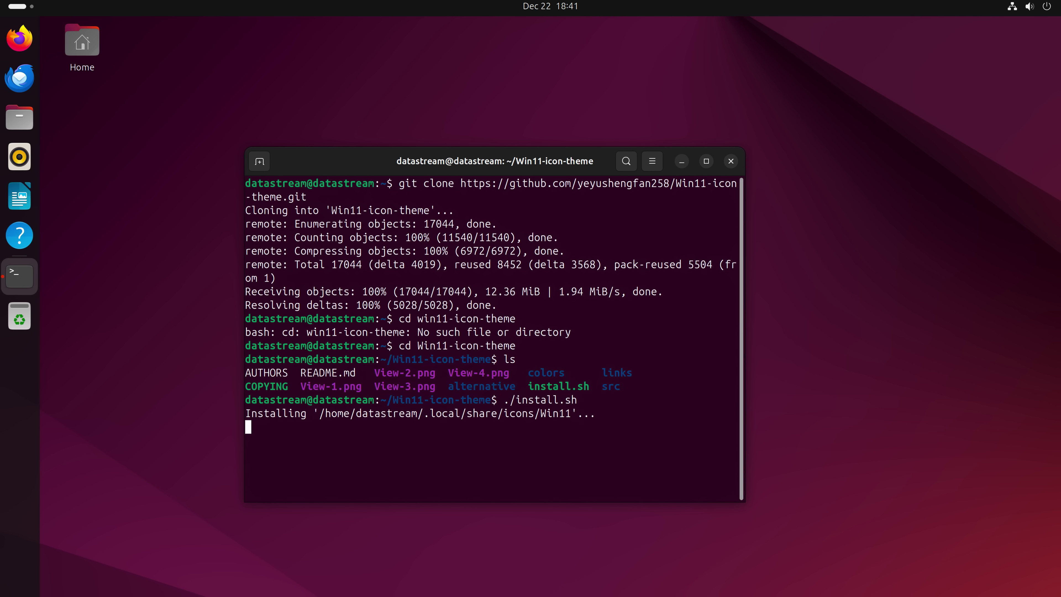
# Set the Tweaks icon theme to Win11 and open the Home folder to check the icons
pyautogui.click(731, 161)
pyautogui.press('super')
pyautogui.write('tweaks')
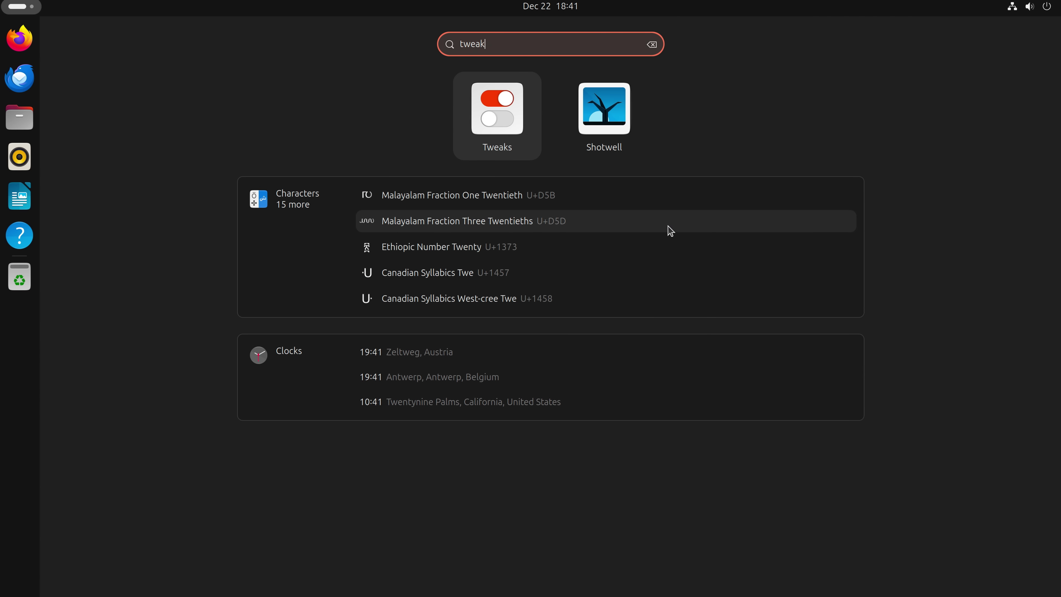
pyautogui.press('Return')
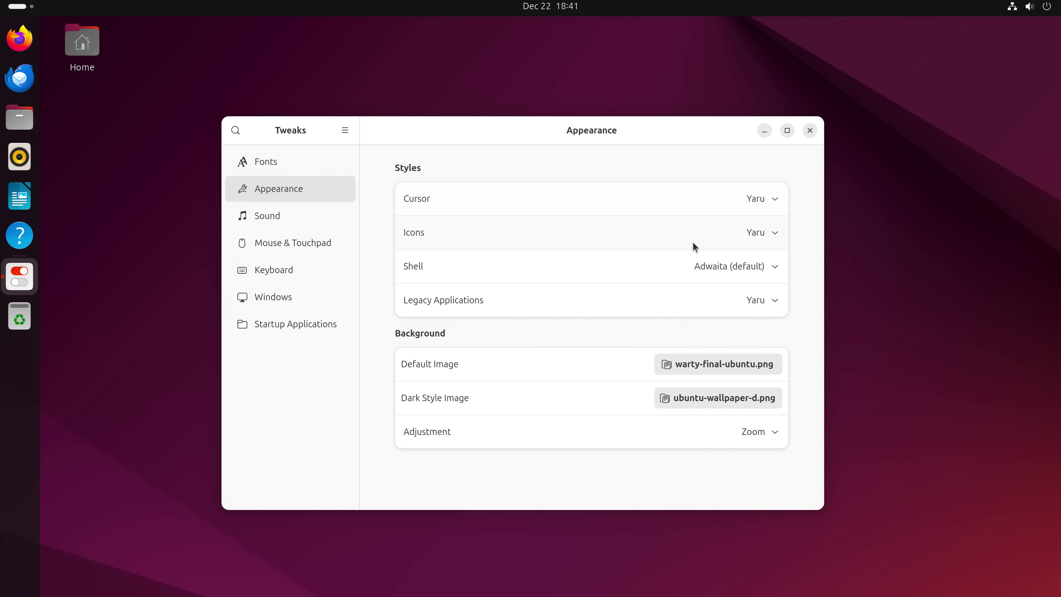
pyautogui.click(764, 241)
pyautogui.click(757, 482)
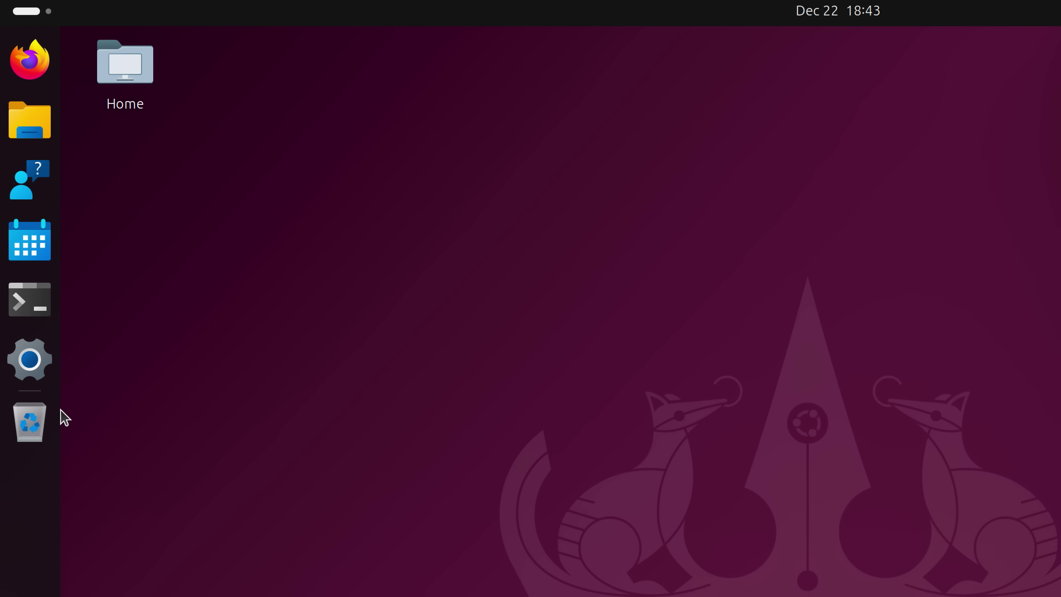
pyautogui.doubleClick(138, 94)
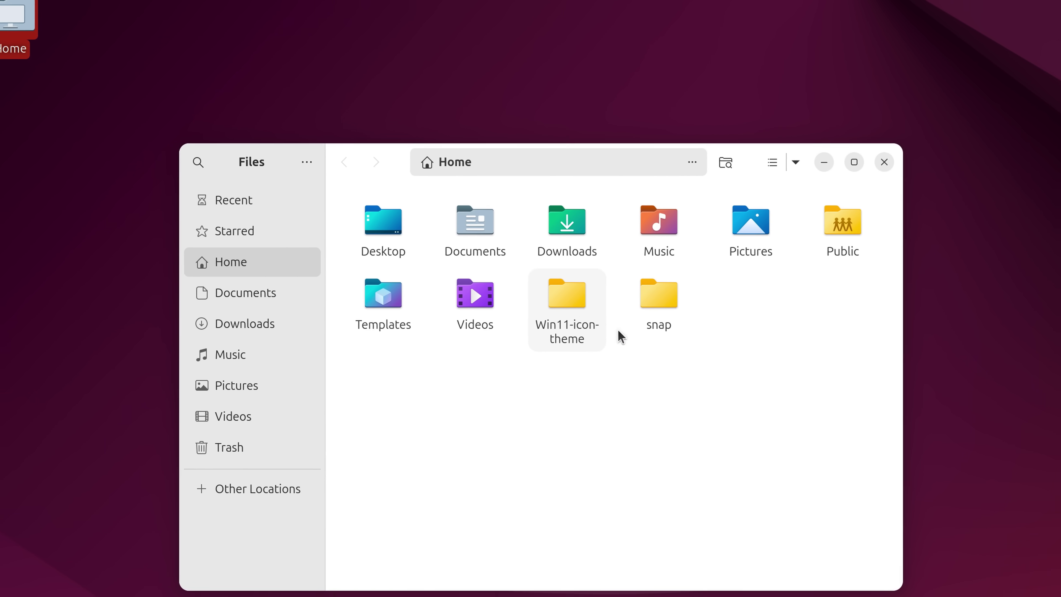
pyautogui.moveTo(799, 326); pyautogui.dragTo(724, 374)
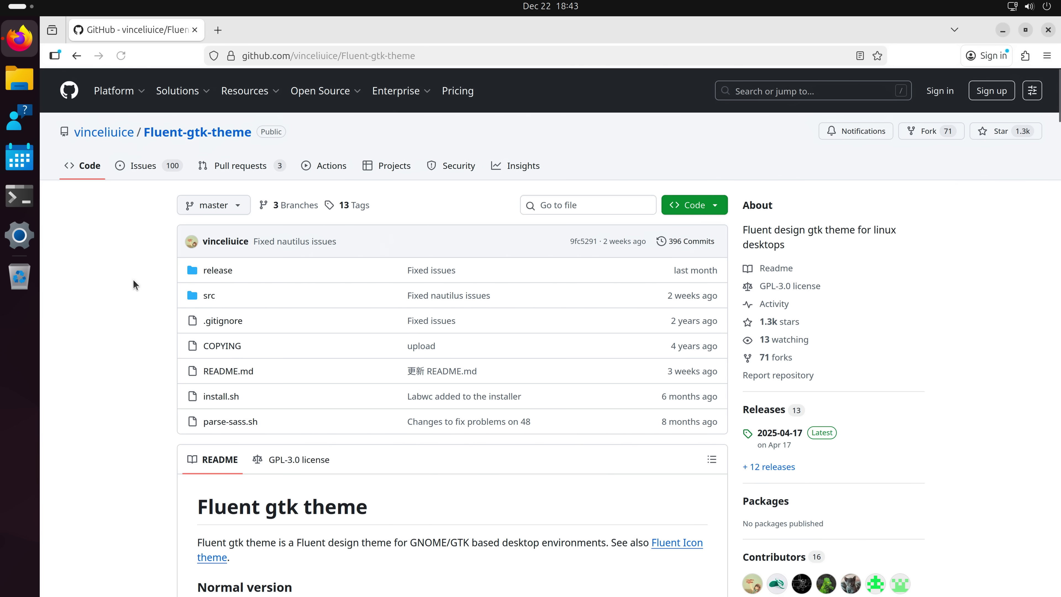
# Copy the Fluent-gtk-theme clone URL and run git clone with it
pyautogui.scroll(-8, 133, 279)
pyautogui.click(705, 290)
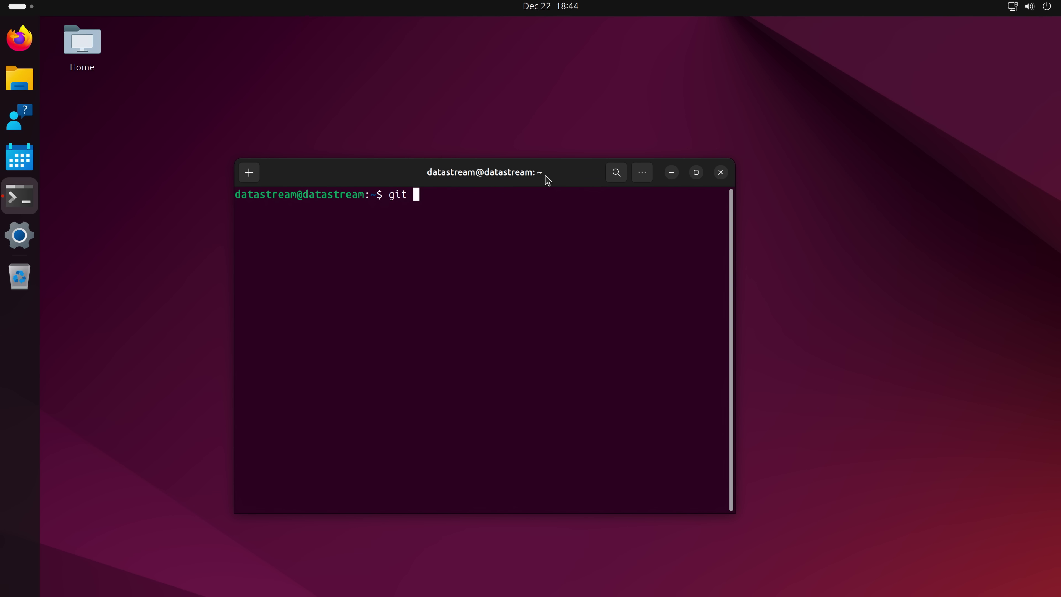
pyautogui.write('clone')
pyautogui.rightClick(509, 193)
pyautogui.click(533, 232)
pyautogui.press('Return')
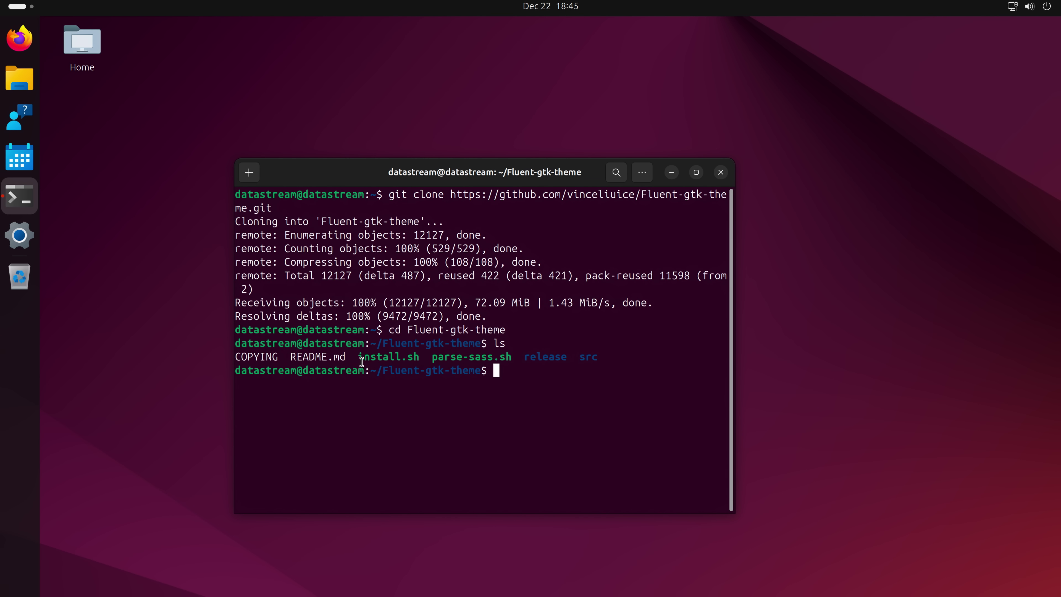
# Run the Fluent-gtk-theme installer script install.sh
pyautogui.doubleClick(389, 357)
pyautogui.click(513, 379)
pyautogui.write('install.sh')
pyautogui.press('Return')
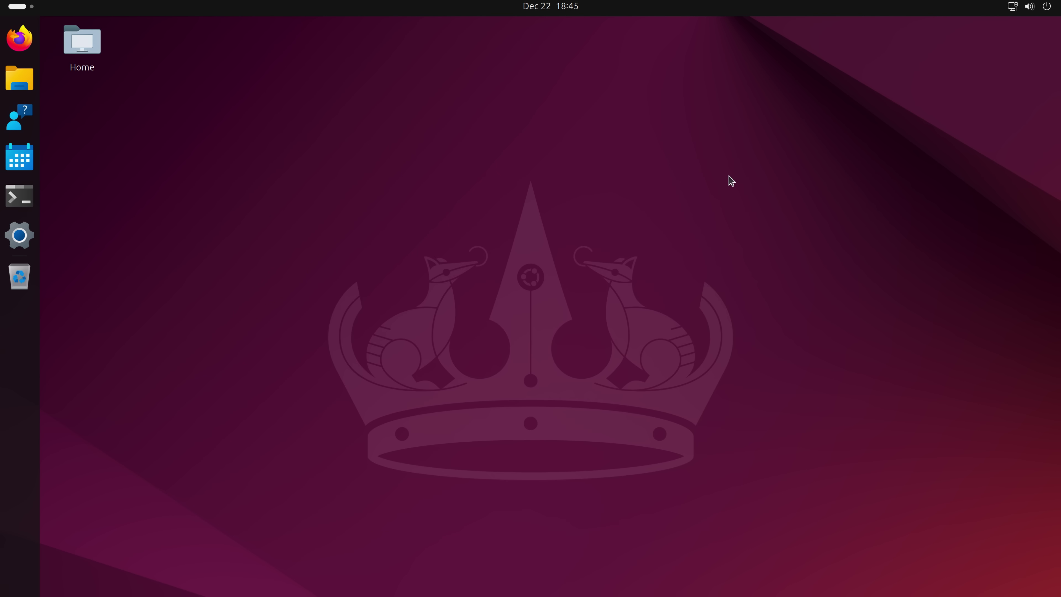
# In Tweaks Appearance, set Legacy Applications to Fluent-Light
pyautogui.press('super')
pyautogui.write('tweaks')
pyautogui.press('Return')
pyautogui.click(88, 190)
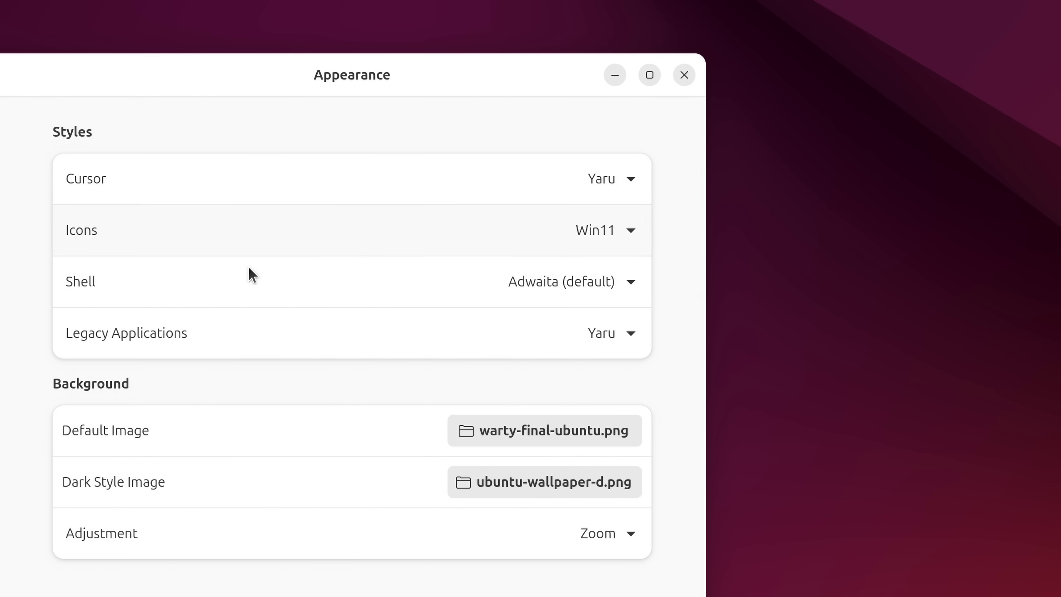
pyautogui.click(633, 334)
pyautogui.scroll(-5, 609, 485)
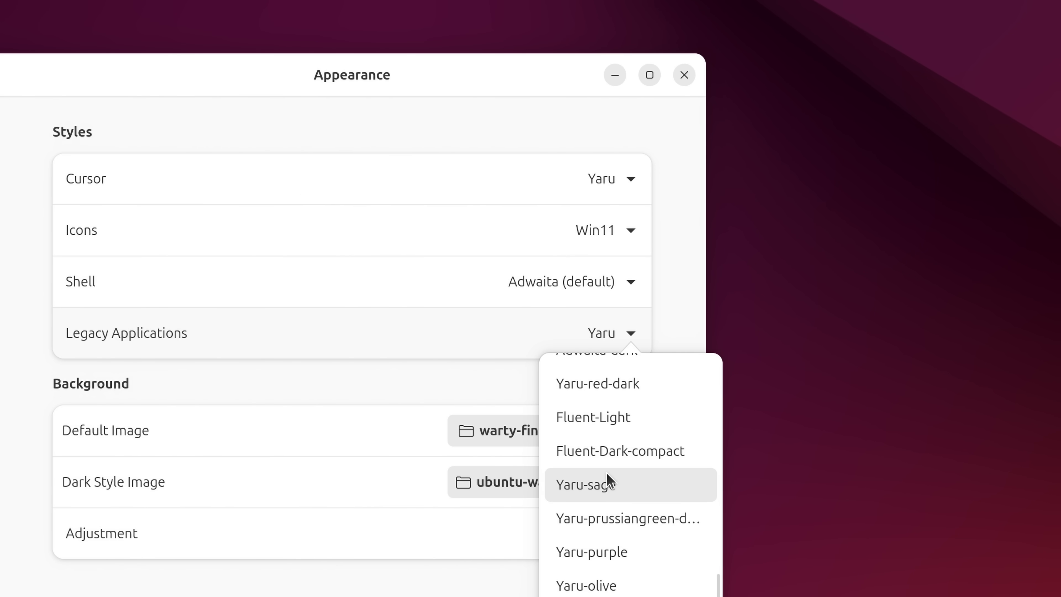
pyautogui.click(630, 428)
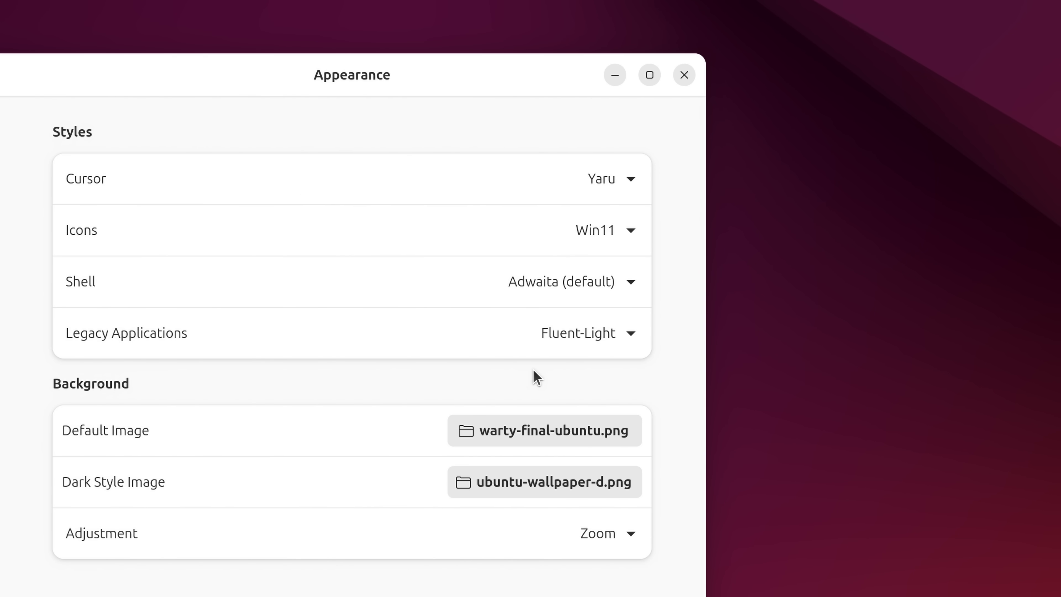
# Set the cursor theme to DMZ-White and the shell theme to Fluent-Light
pyautogui.click(598, 181)
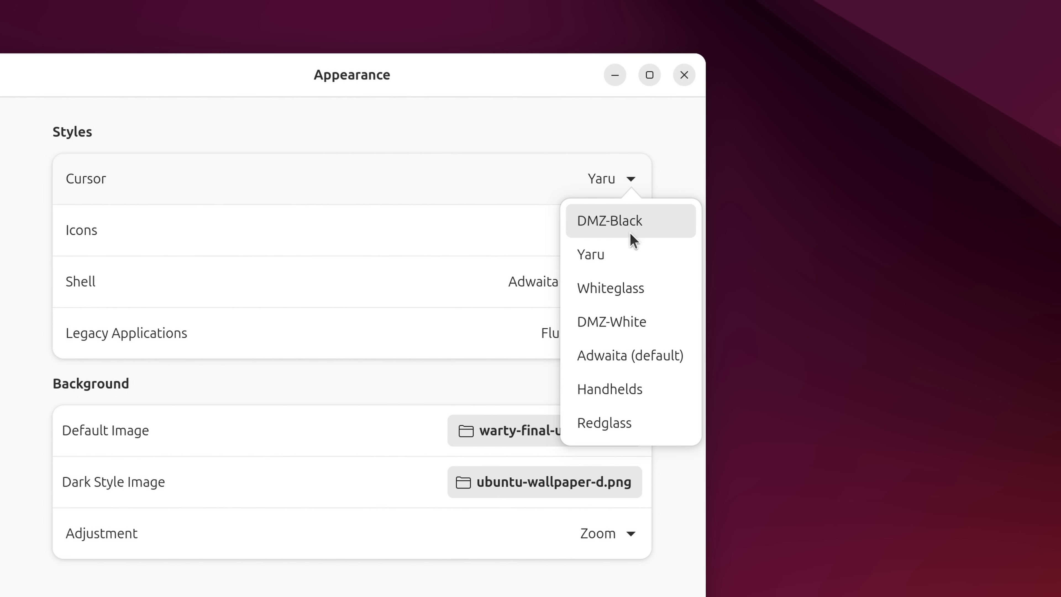
pyautogui.click(621, 329)
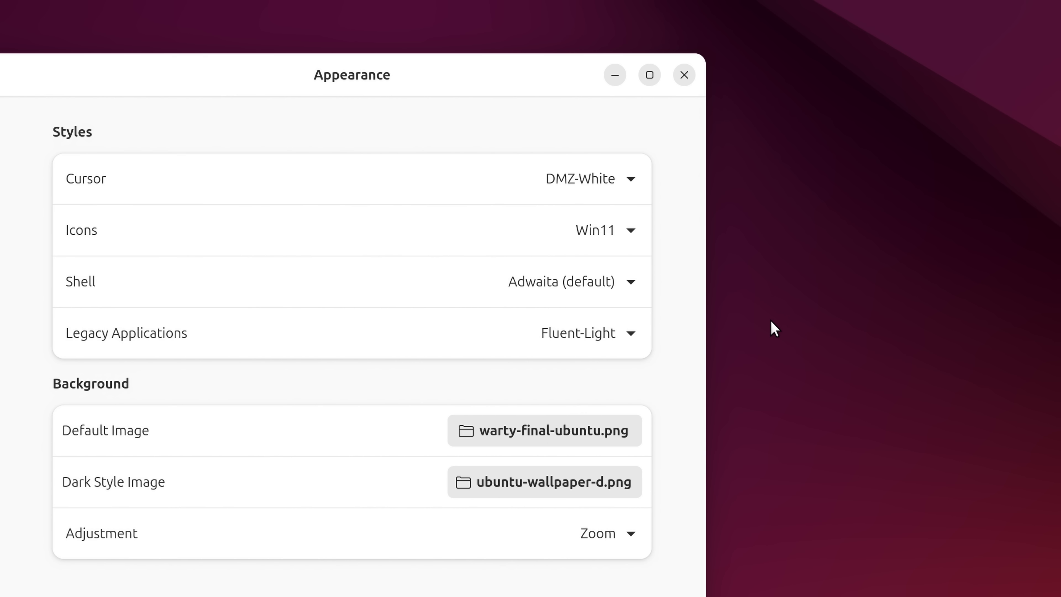
pyautogui.click(593, 281)
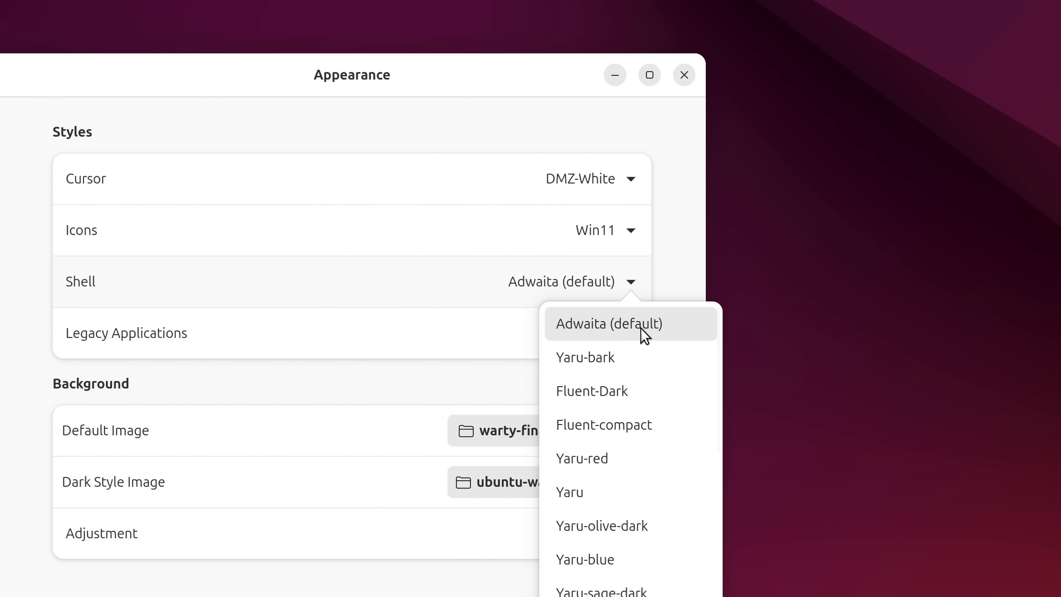
pyautogui.scroll(-5, 632, 464)
pyautogui.click(630, 458)
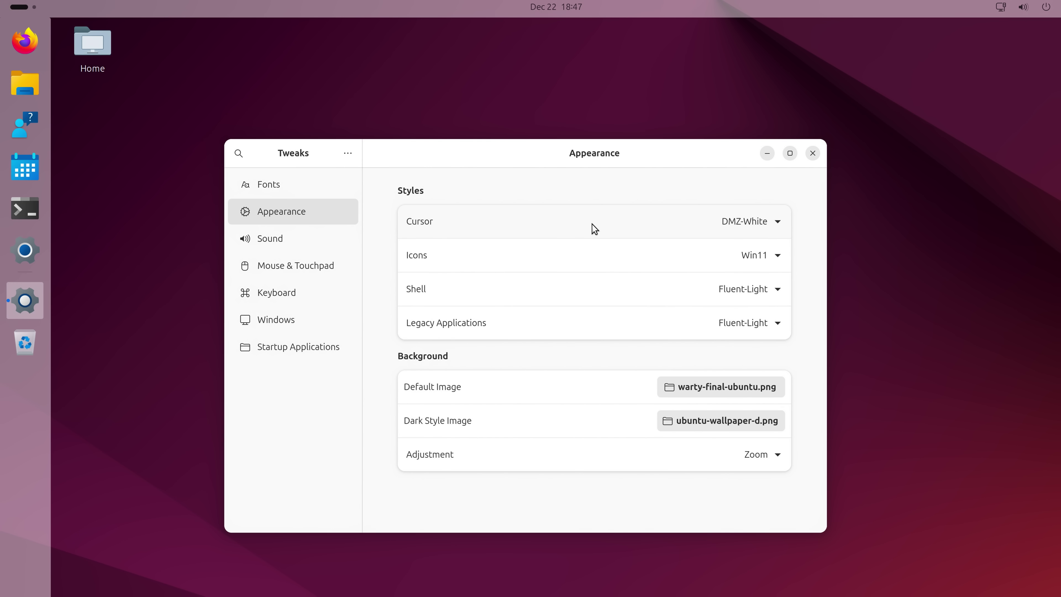
pyautogui.hotkey('alt', 'F4')
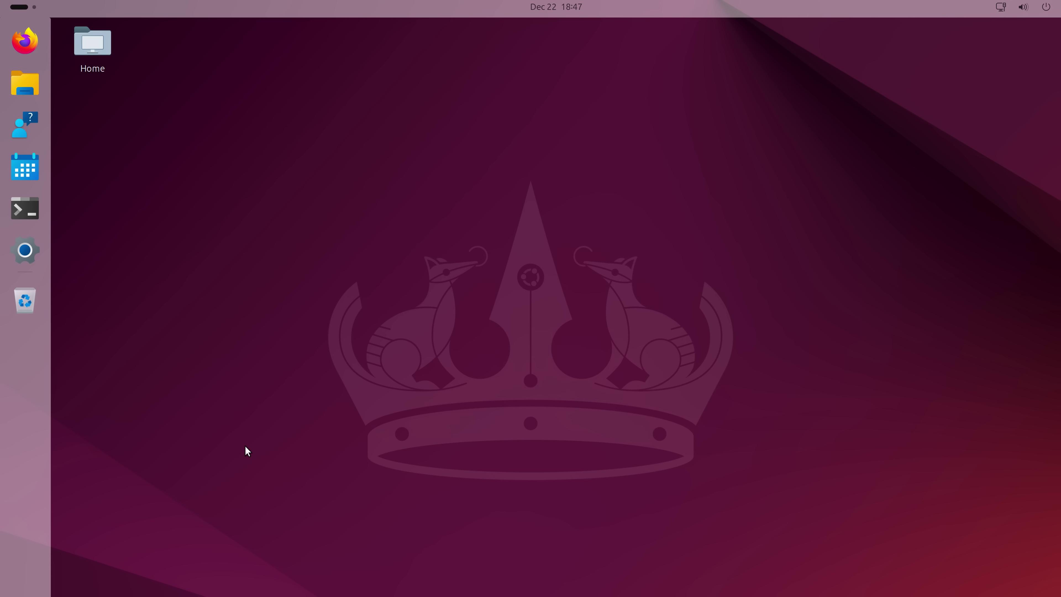
# Find the Windows 11 wallpaper in a new Firefox tab
pyautogui.click(34, 50)
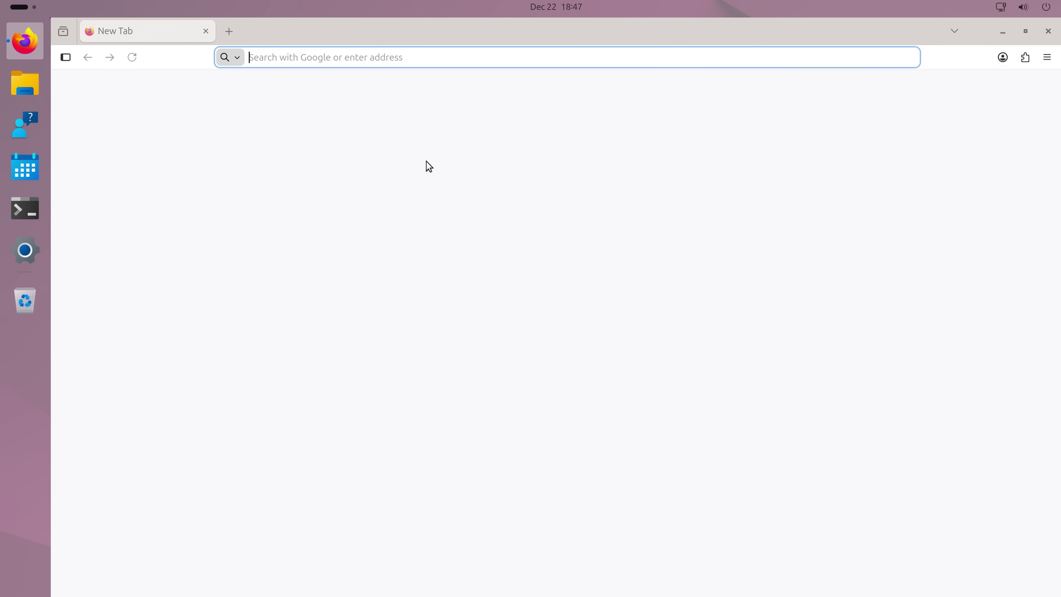
pyautogui.click(483, 65)
pyautogui.write('wi')
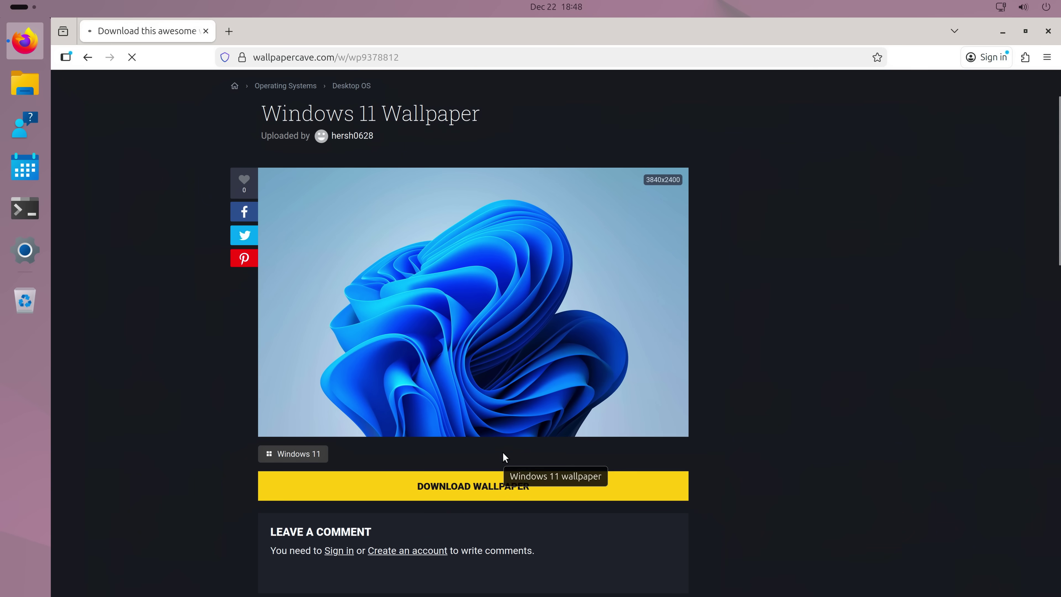
pyautogui.scroll(-3, 428, 483)
pyautogui.scroll(-5, 429, 482)
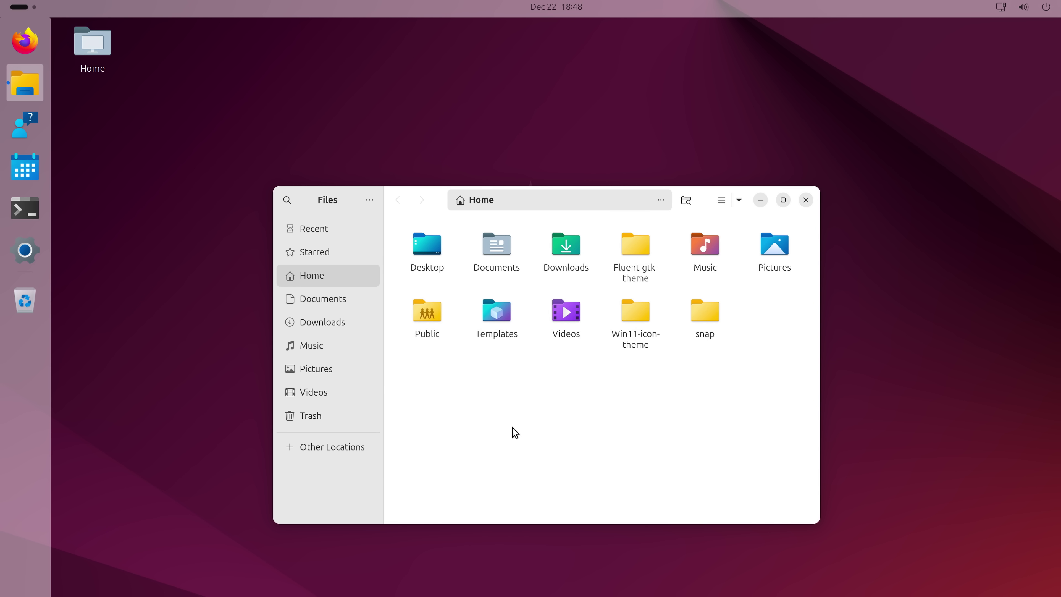
# Set the downloaded Windows 11 wallpaper in Downloads as the desktop background
pyautogui.click(332, 322)
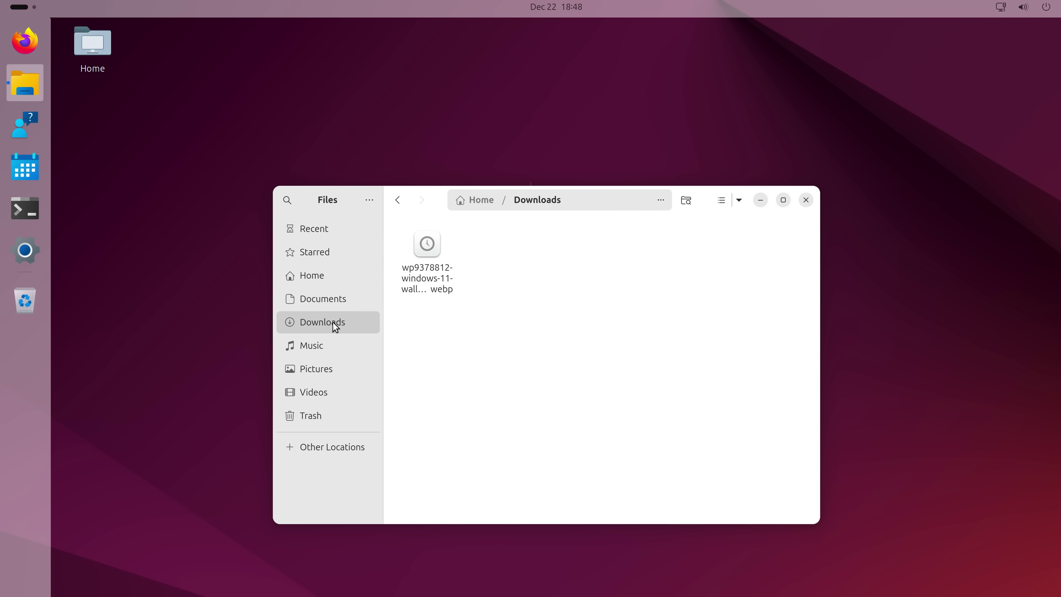
pyautogui.rightClick(439, 283)
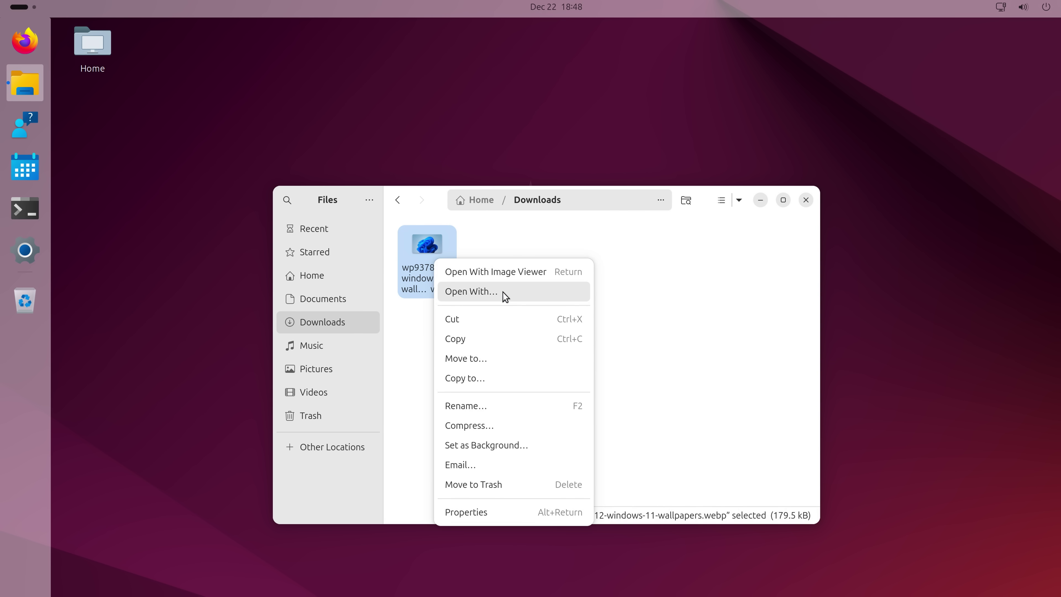
pyautogui.click(500, 449)
pyautogui.click(672, 276)
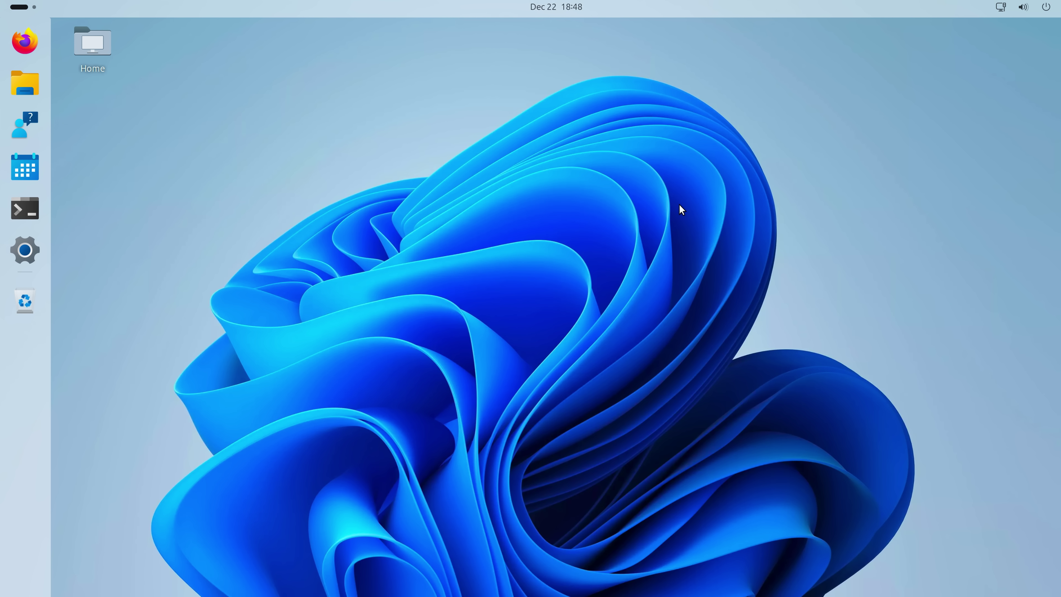
# Search the web for the segoe ui.ttf font download
pyautogui.click(25, 41)
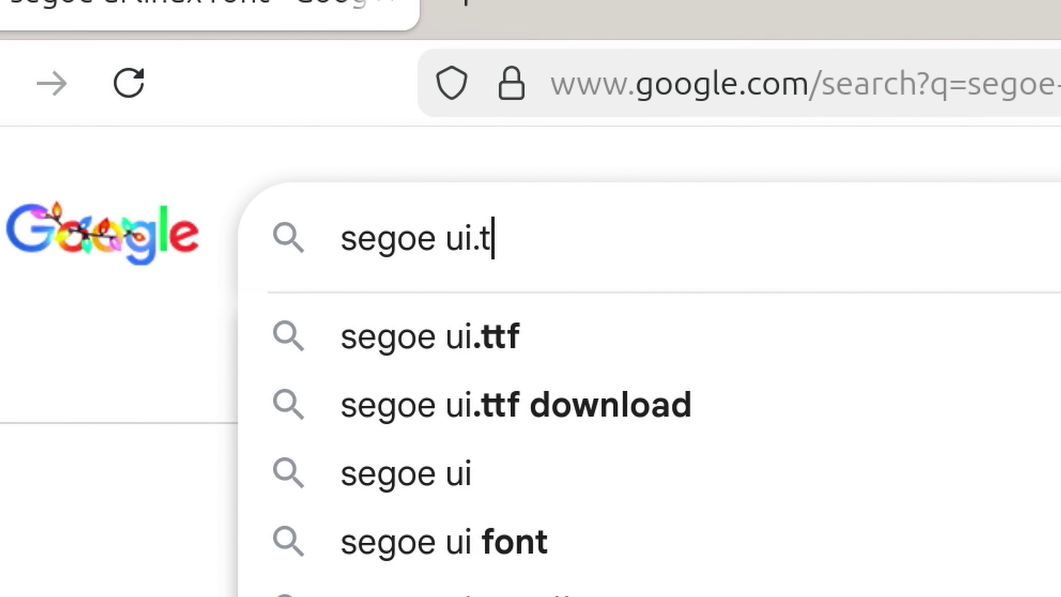
pyautogui.write('tf')
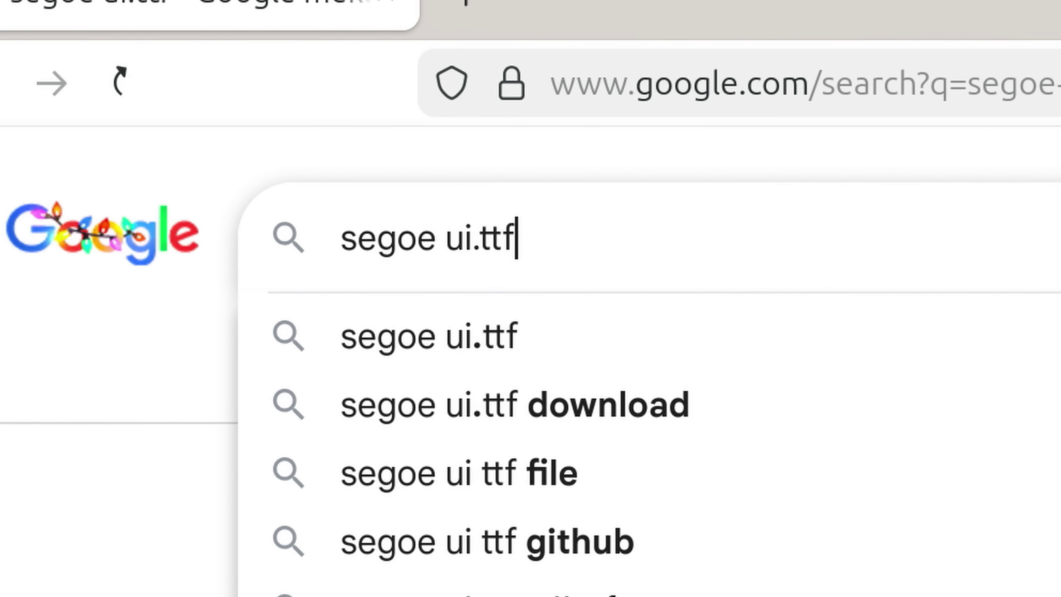
pyautogui.press('Return')
pyautogui.scroll(-5, 504, 324)
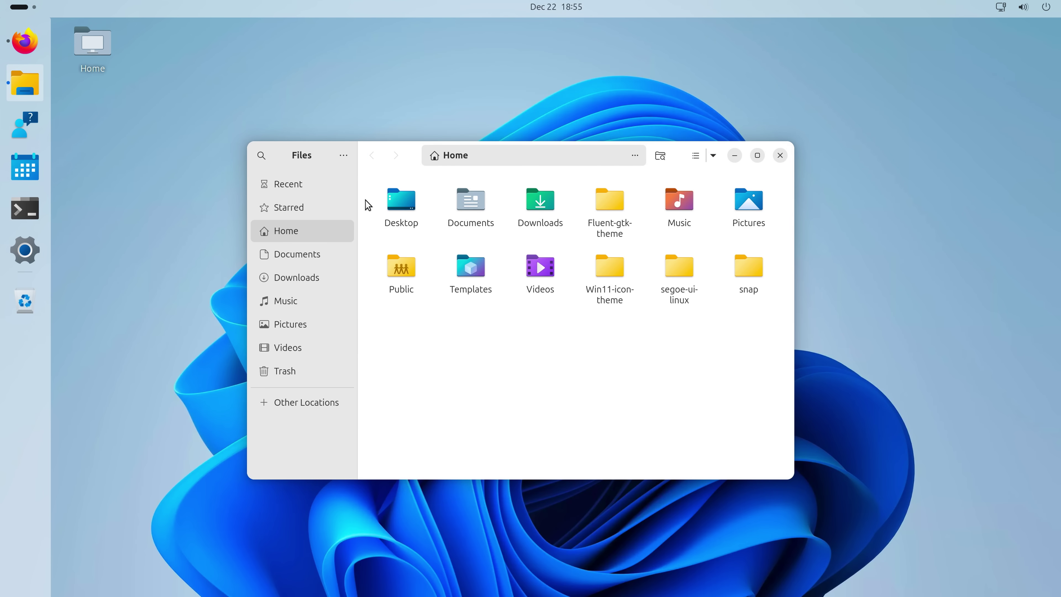
# Extract the segoe-ui-this.zip font archive in the Downloads folder
pyautogui.click(305, 263)
pyautogui.click(307, 276)
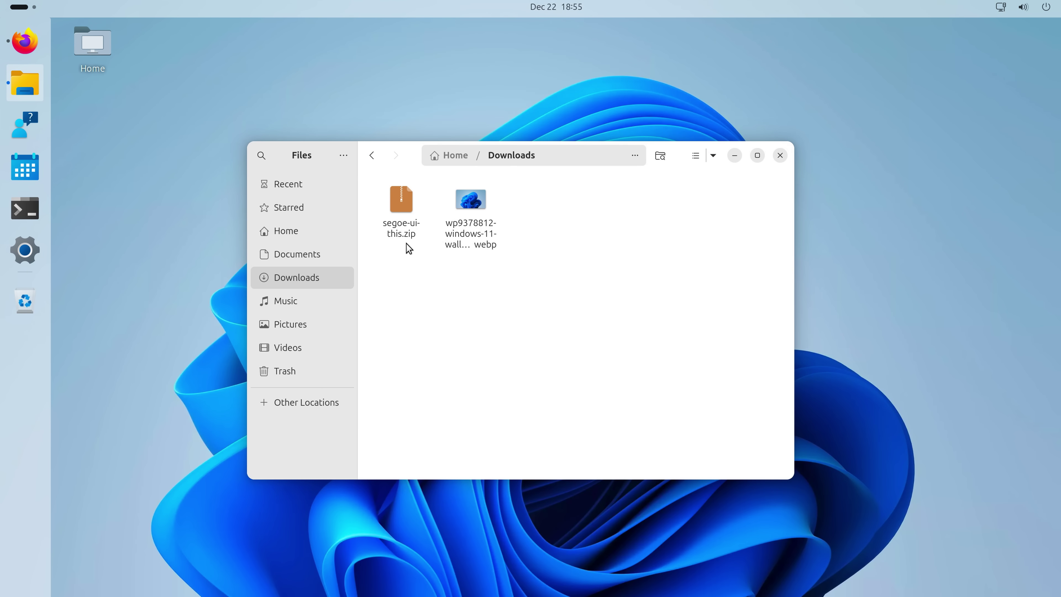
pyautogui.click(414, 218)
pyautogui.rightClick(414, 216)
pyautogui.click(466, 233)
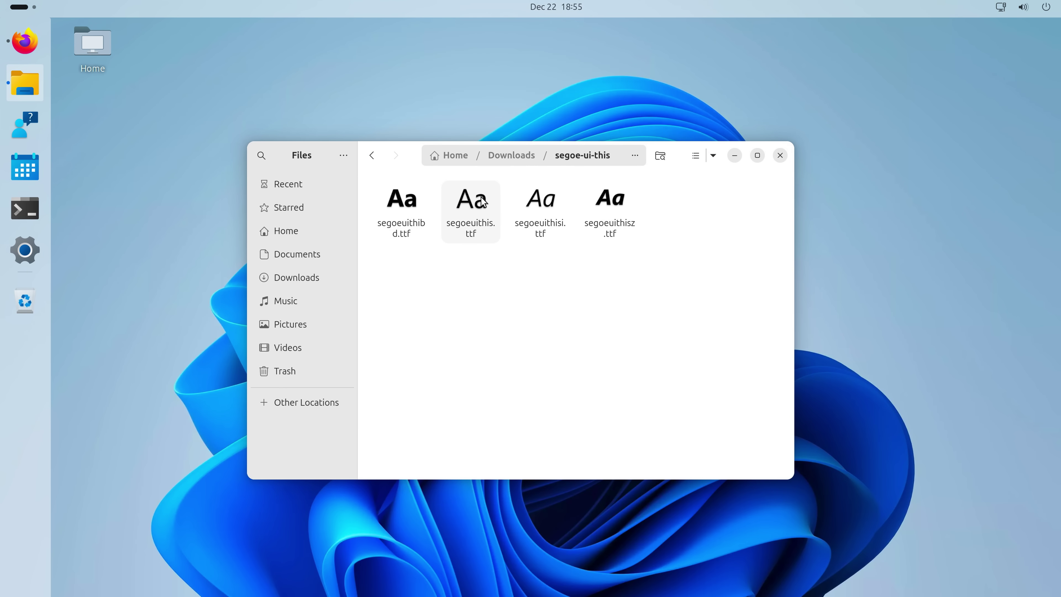
# Preview segoeuithis.ttf and install the Segoe UI This font
pyautogui.doubleClick(473, 202)
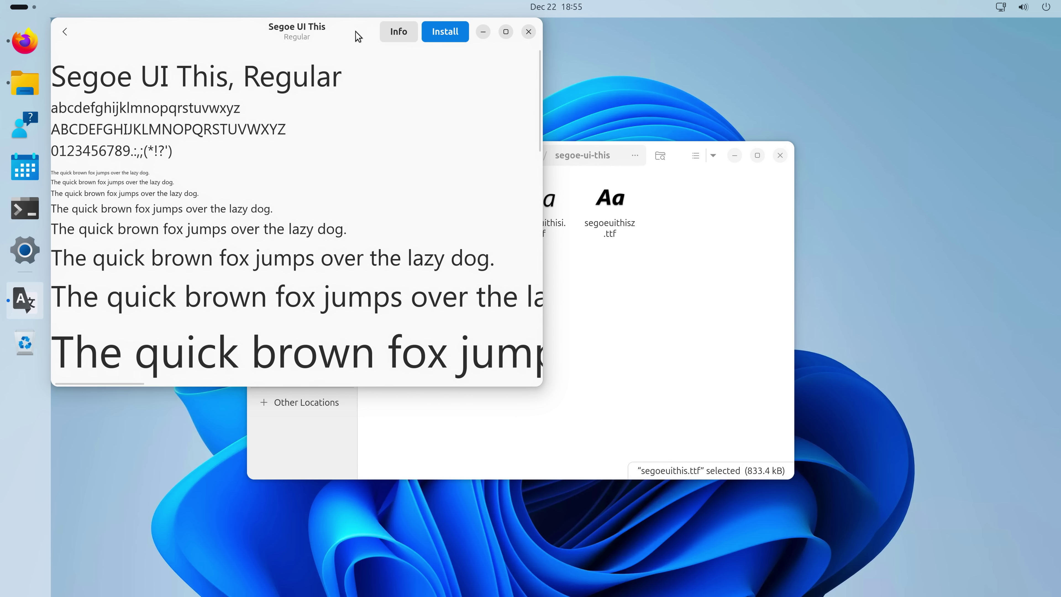
pyautogui.moveTo(358, 36); pyautogui.dragTo(427, 135)
pyautogui.click(515, 132)
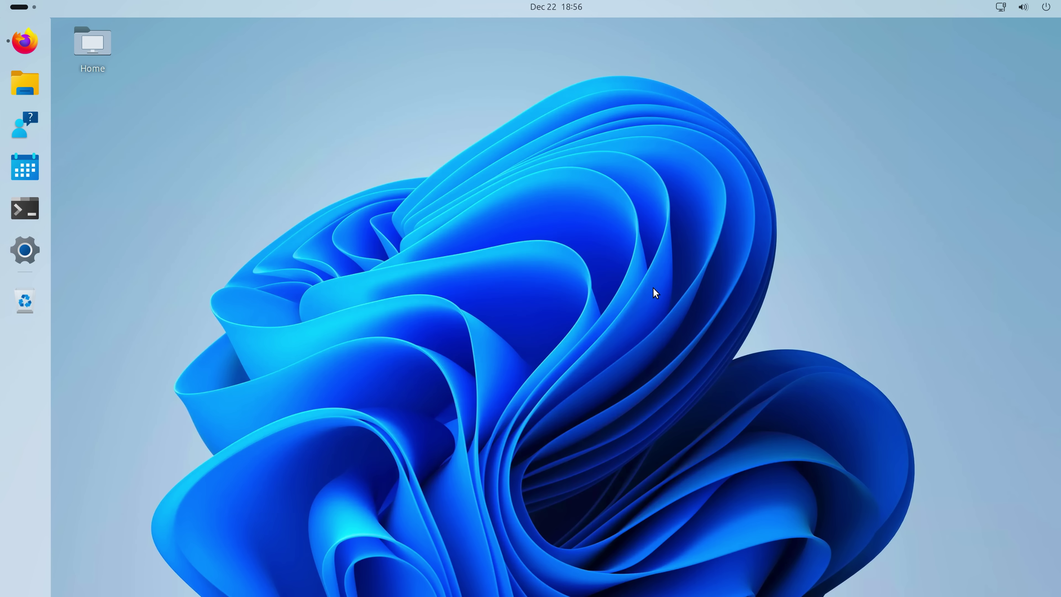
# In Tweaks Fonts, set Interface Text to Segoe UI This Regular
pyautogui.press('super')
pyautogui.write('tweak')
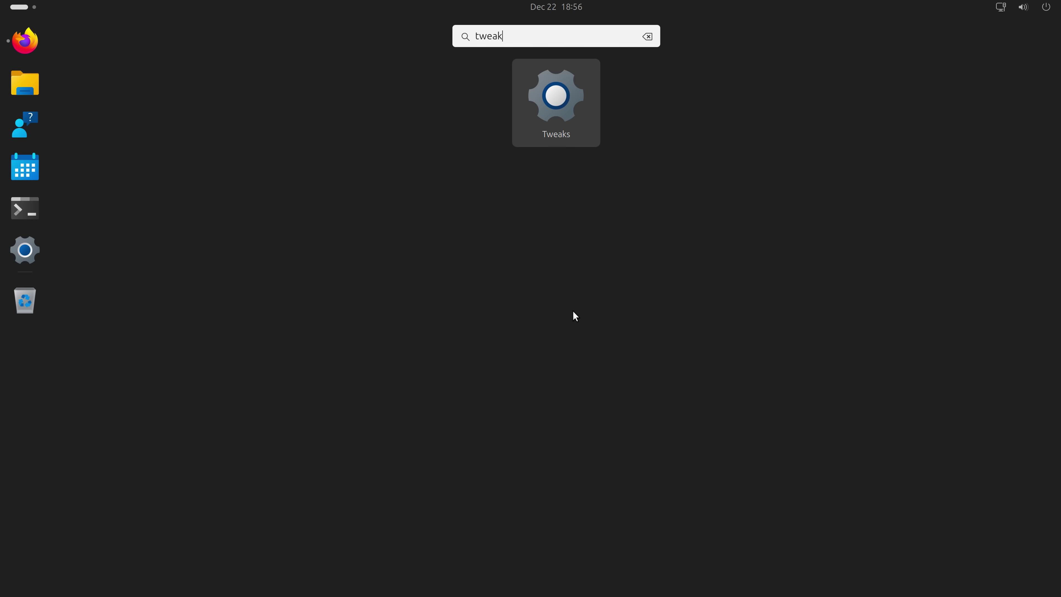
pyautogui.press('Return')
pyautogui.click(307, 208)
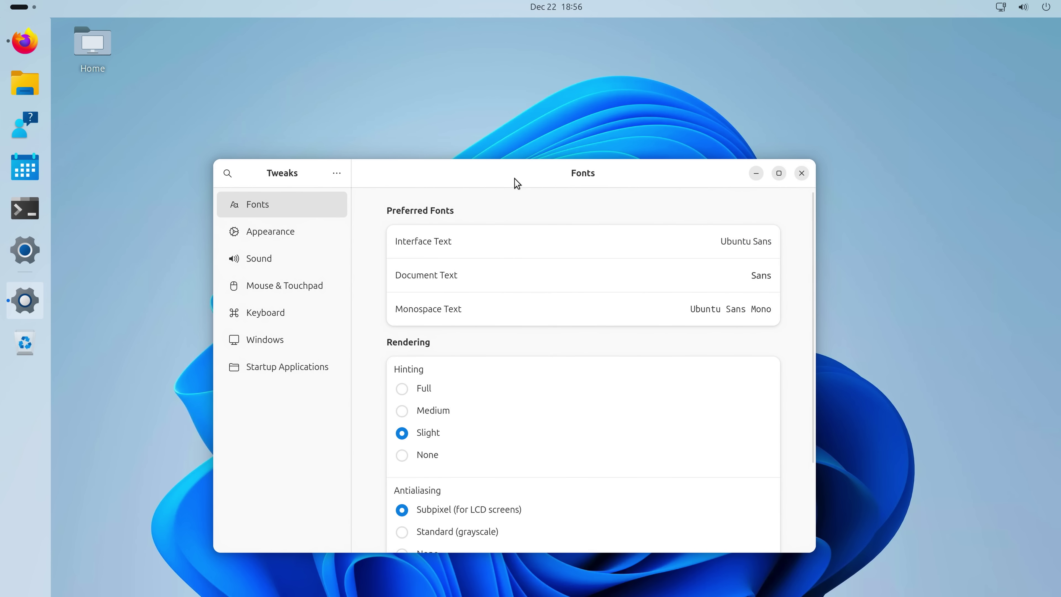
pyautogui.click(716, 244)
pyautogui.write('segoe')
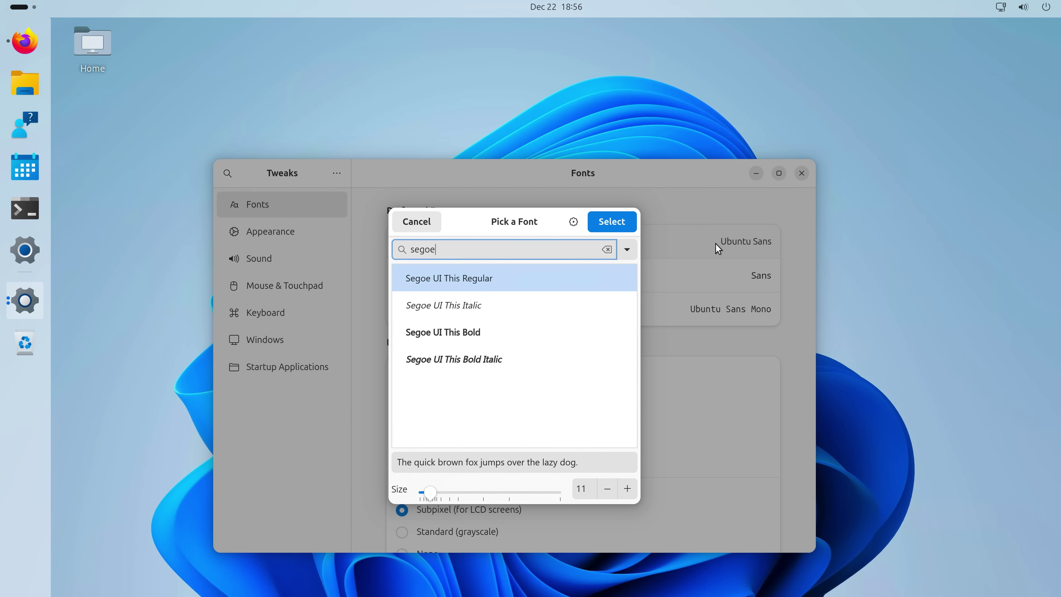
pyautogui.doubleClick(469, 284)
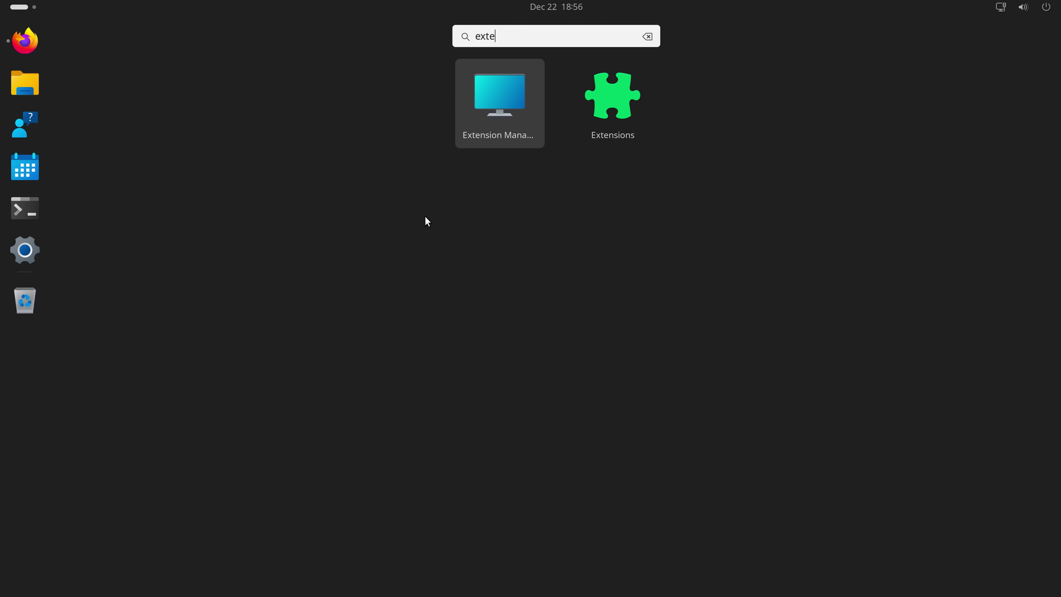
# Search Extension Manager's Browse tab for 'dash to panel' and install it
pyautogui.press('Escape')
pyautogui.click(534, 182)
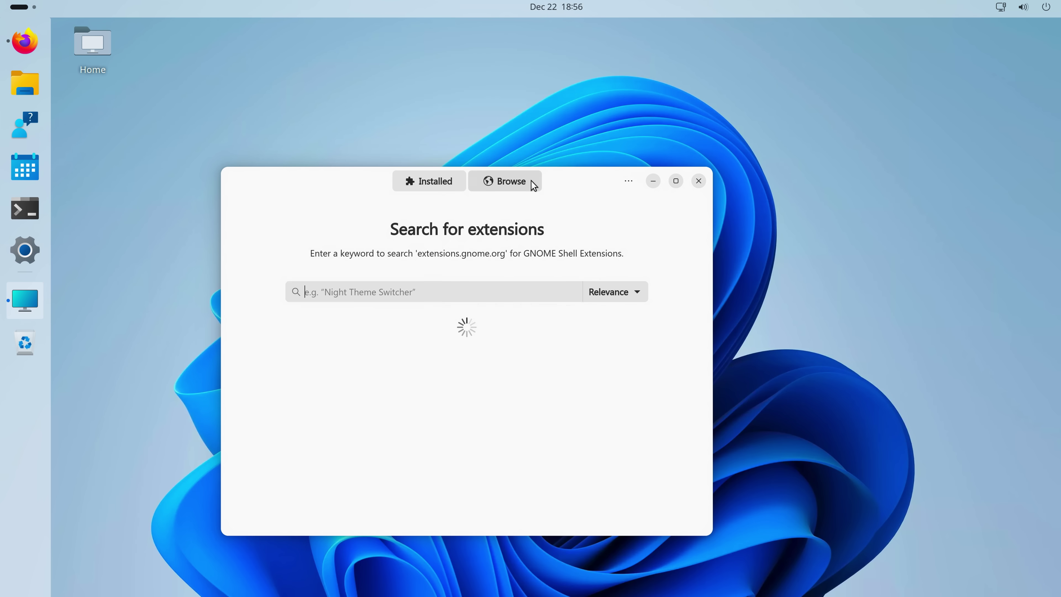
pyautogui.write('dash to panel')
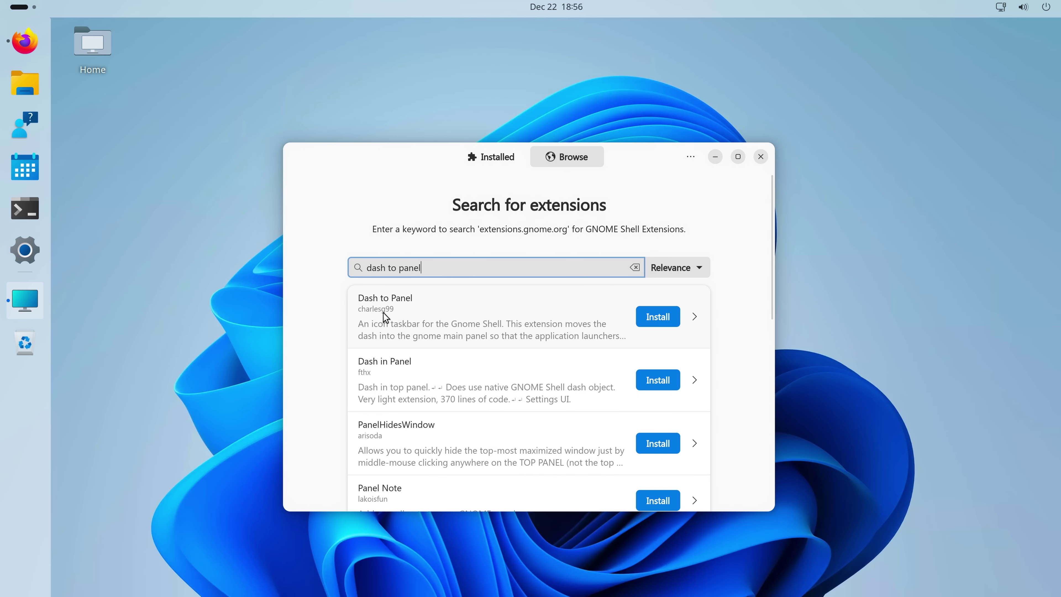
pyautogui.click(654, 318)
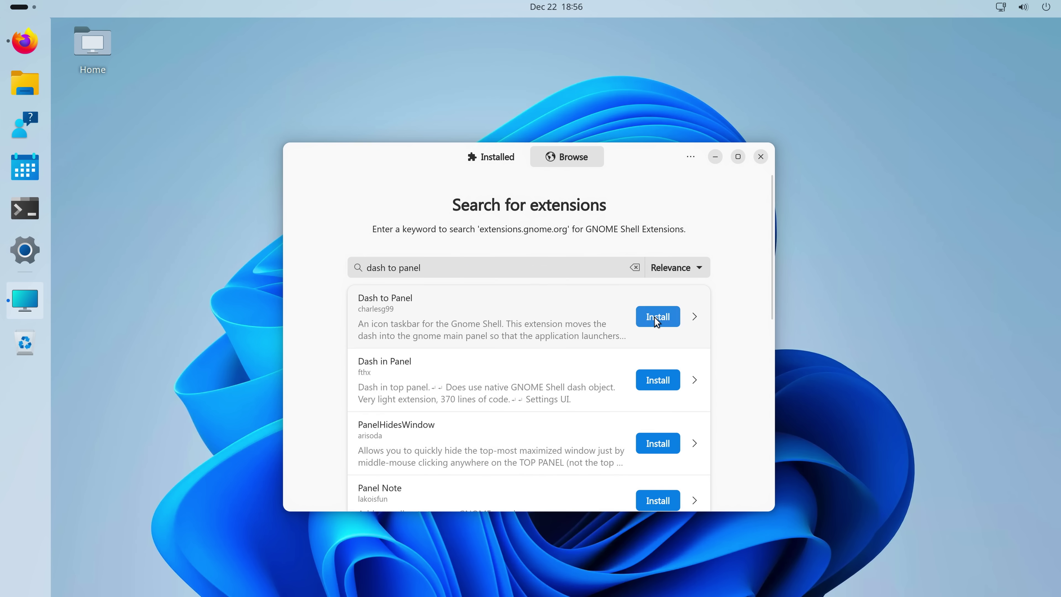
pyautogui.click(617, 370)
pyautogui.scroll(-2, 453, 192)
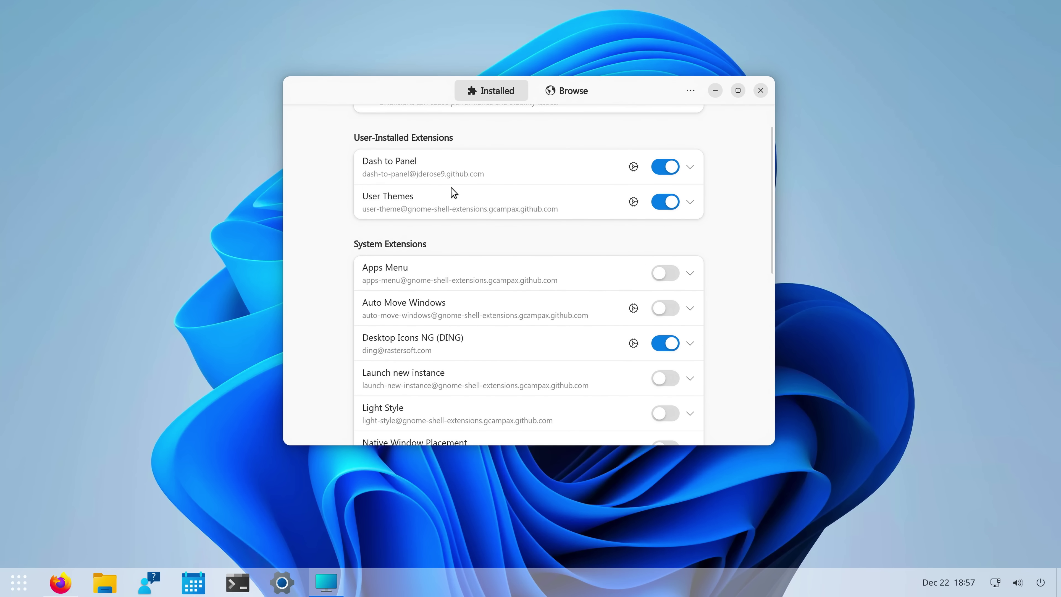
pyautogui.scroll(2, 435, 172)
# In Dash to Panel's Position settings, set Taskbar and Left box to Monitor Center
pyautogui.click(634, 207)
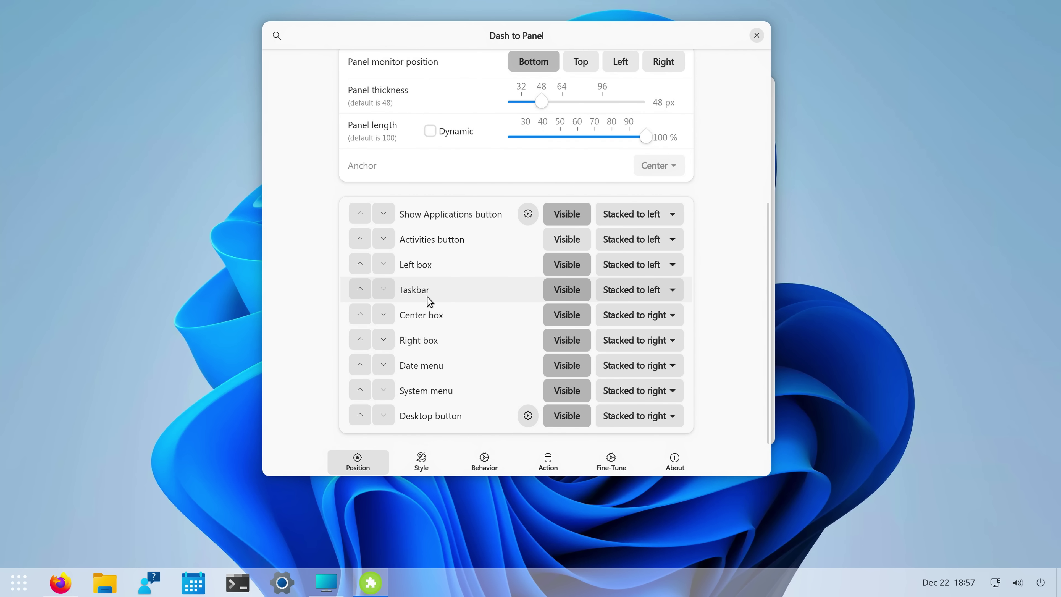
pyautogui.click(601, 292)
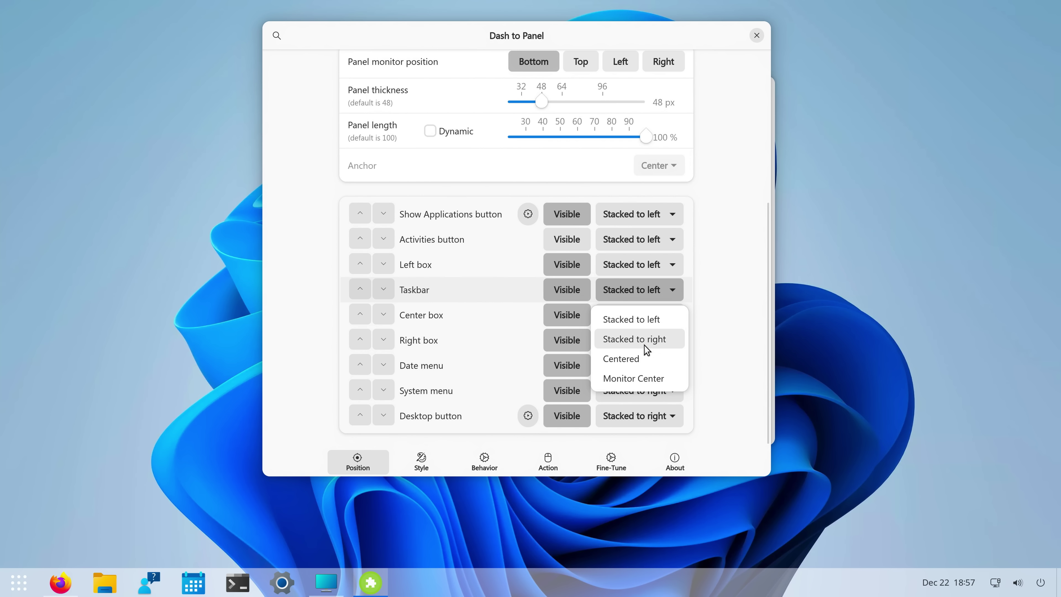
pyautogui.click(633, 378)
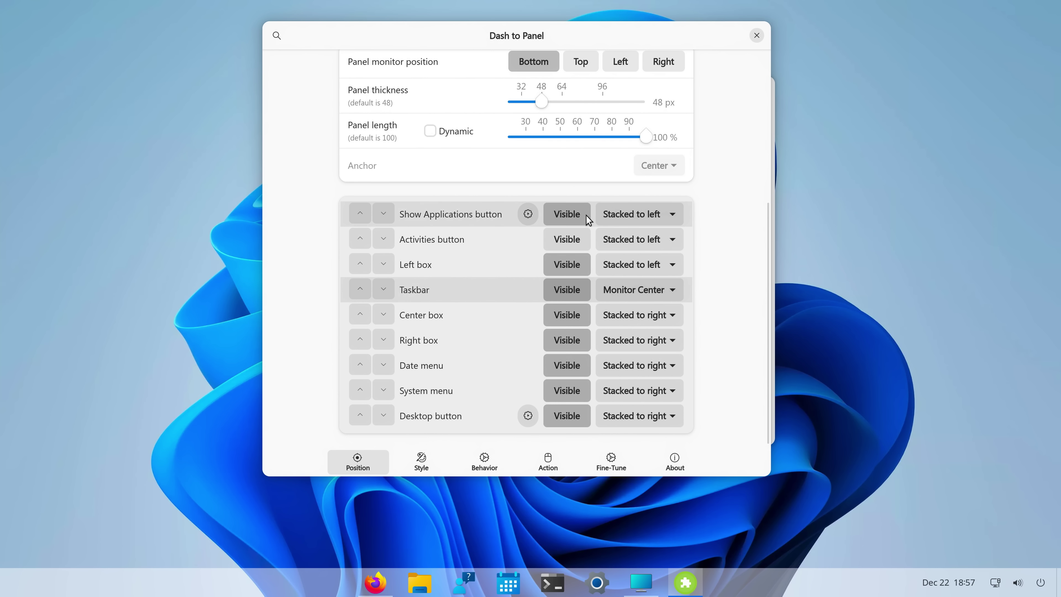
pyautogui.click(665, 270)
pyautogui.click(635, 353)
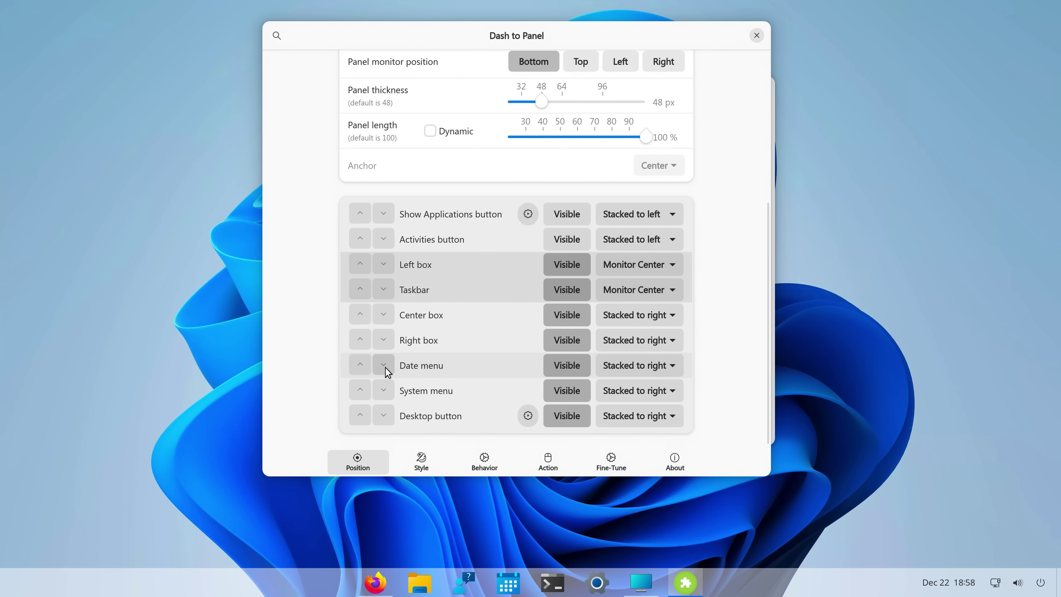
# In Dash to Panel's Style settings, set app icon padding to 6 px and both running indicators to Dashes
pyautogui.click(427, 462)
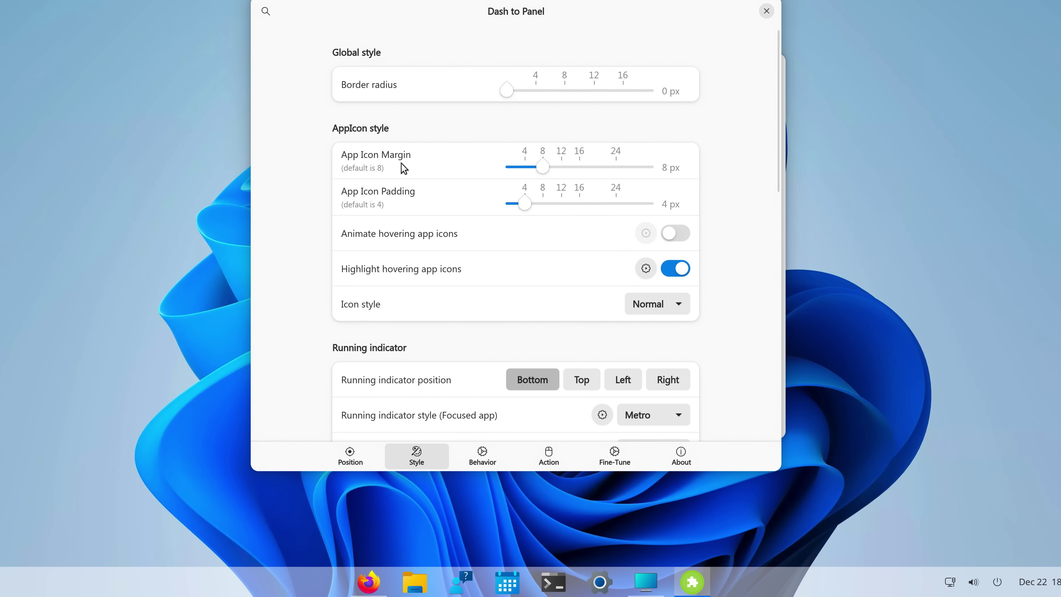
pyautogui.moveTo(543, 167); pyautogui.dragTo(535, 204)
pyautogui.scroll(-5, 460, 251)
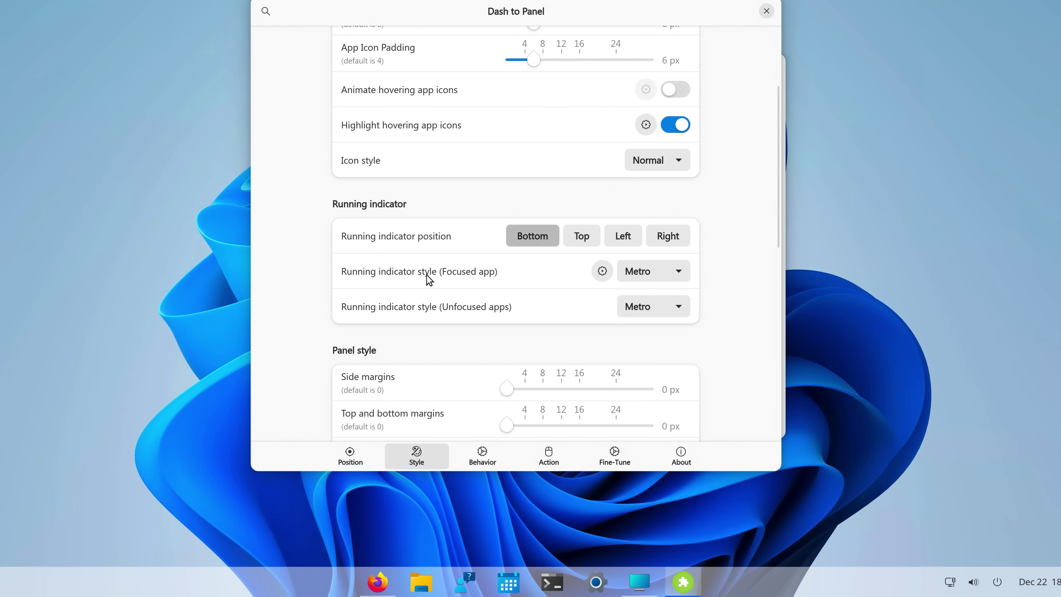
pyautogui.click(670, 274)
pyautogui.click(651, 344)
pyautogui.click(664, 311)
pyautogui.click(648, 375)
pyautogui.moveTo(683, 590)
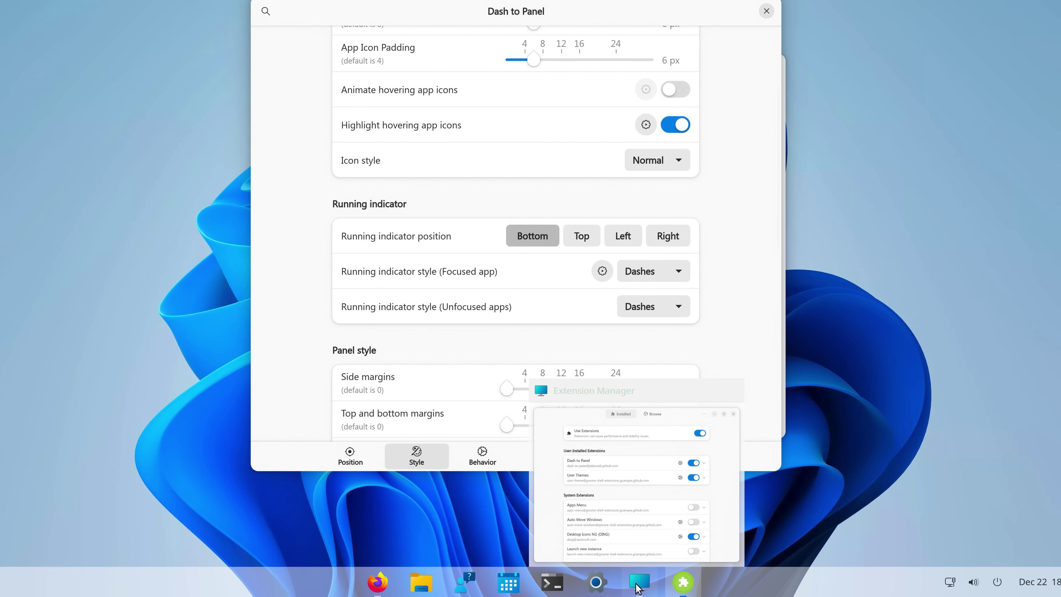
# In Fine-Tune, set tray and LeftBox font sizes to 16 px and tray paddings to 4 px
pyautogui.click(484, 459)
pyautogui.scroll(-5, 359, 423)
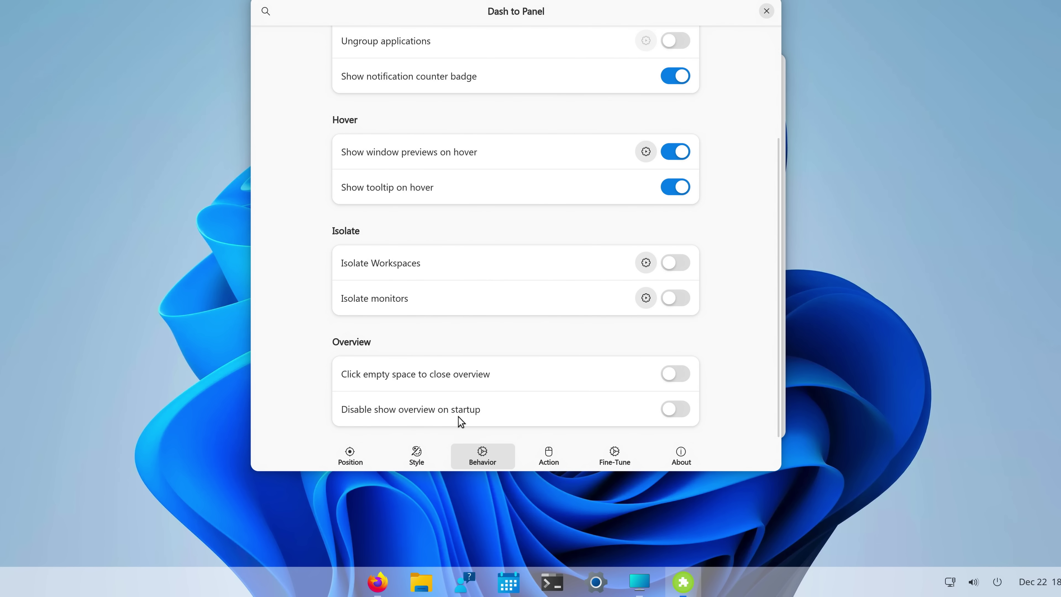
pyautogui.click(625, 453)
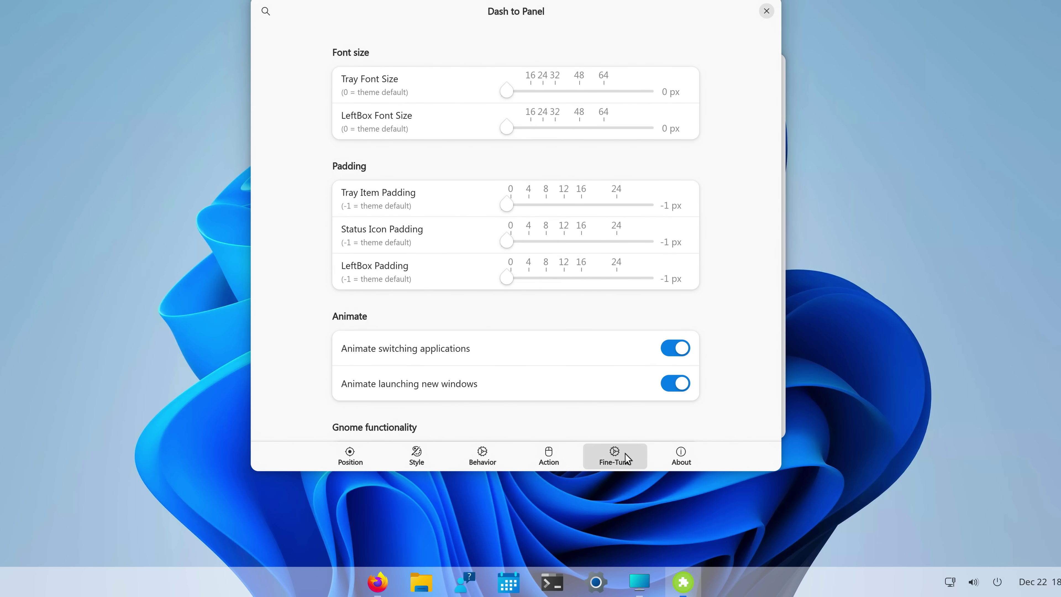
pyautogui.click(527, 94)
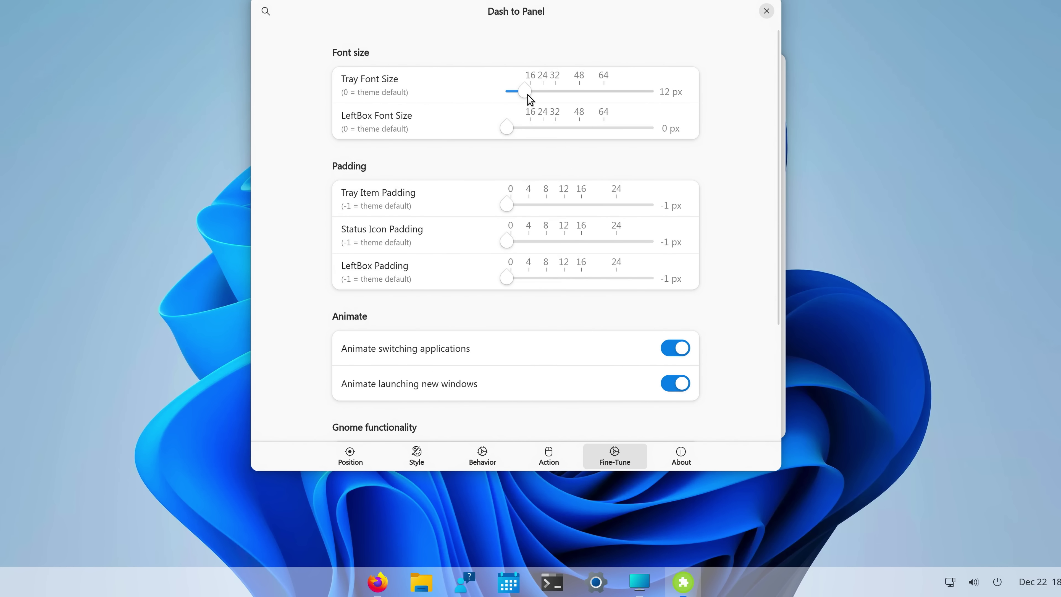
pyautogui.moveTo(512, 130); pyautogui.dragTo(531, 128)
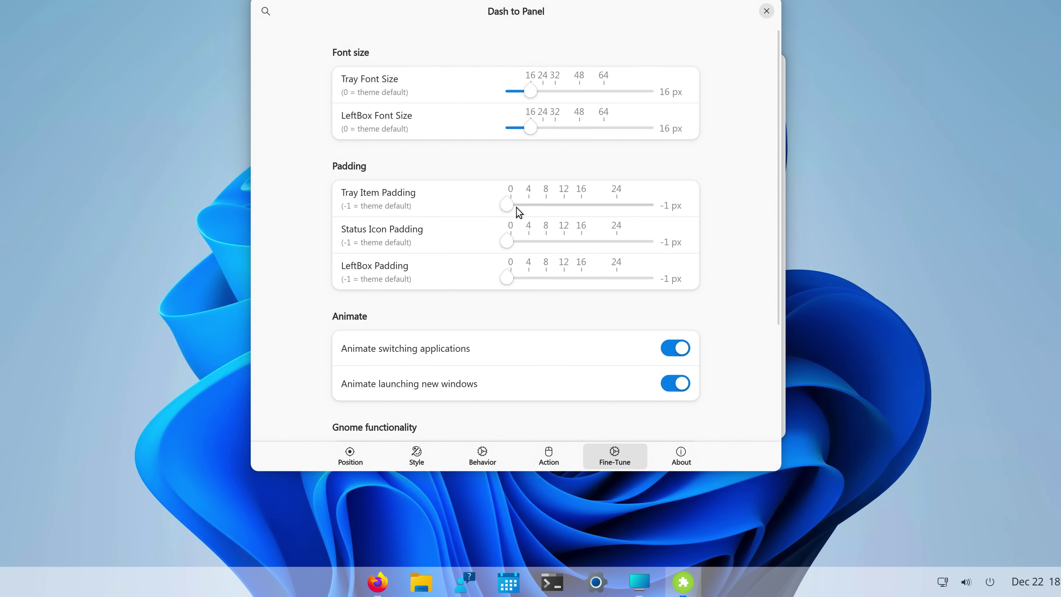
pyautogui.moveTo(515, 207); pyautogui.dragTo(533, 244)
pyautogui.click(528, 278)
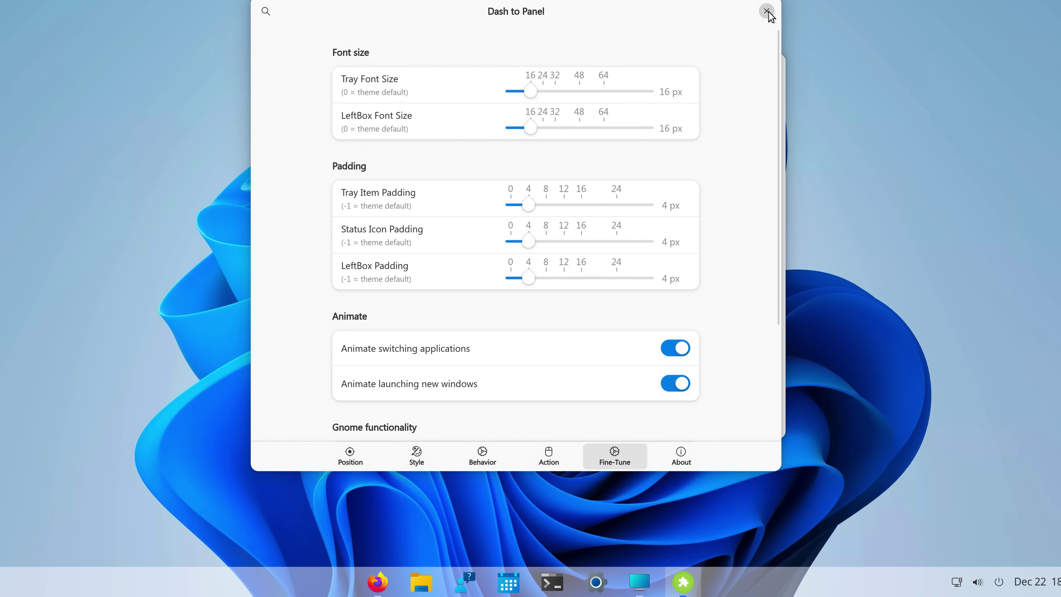
# Close Dash to Panel settings, search online extensions for 'ArcMenu' and install it
pyautogui.click(767, 11)
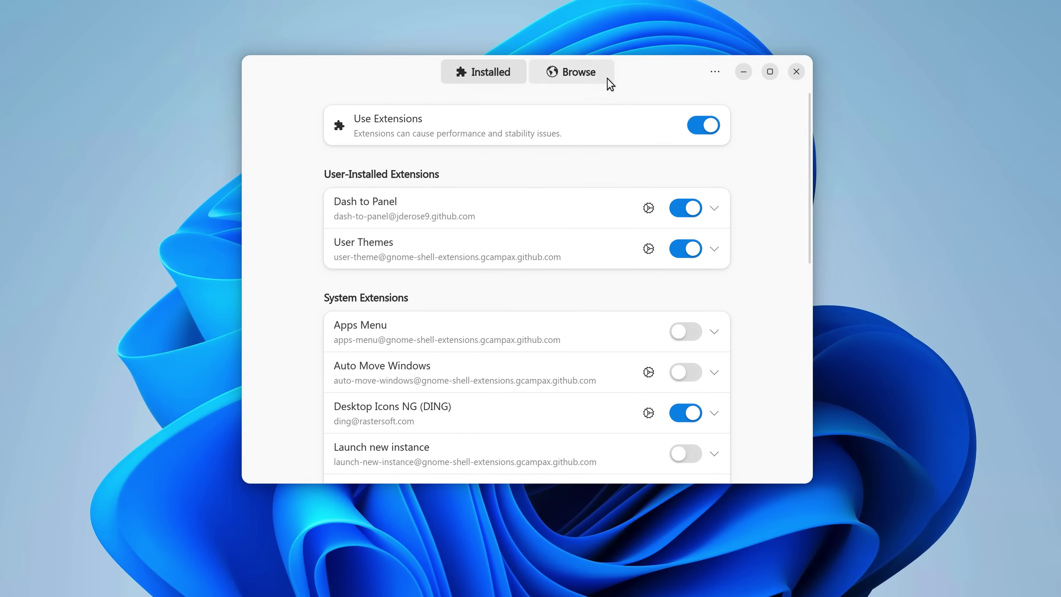
pyautogui.click(582, 70)
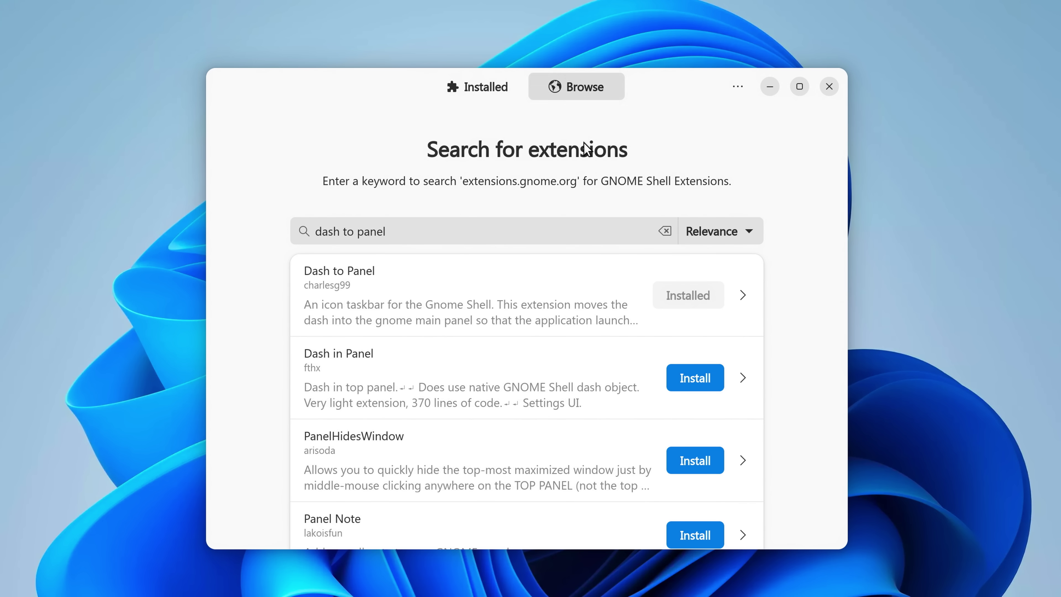
pyautogui.click(663, 228)
pyautogui.write('ArcMenu')
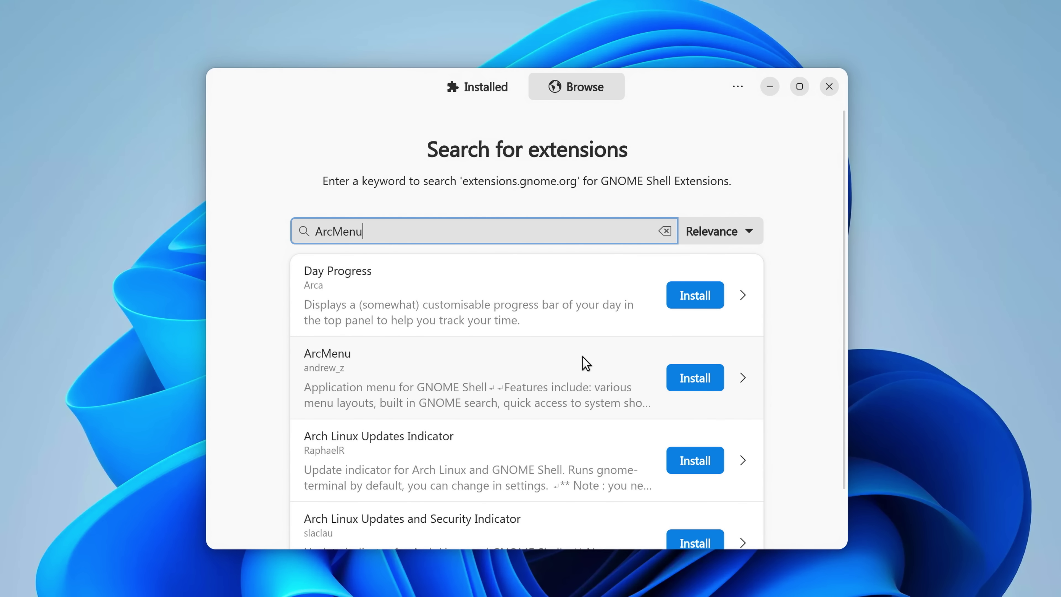
pyautogui.click(687, 384)
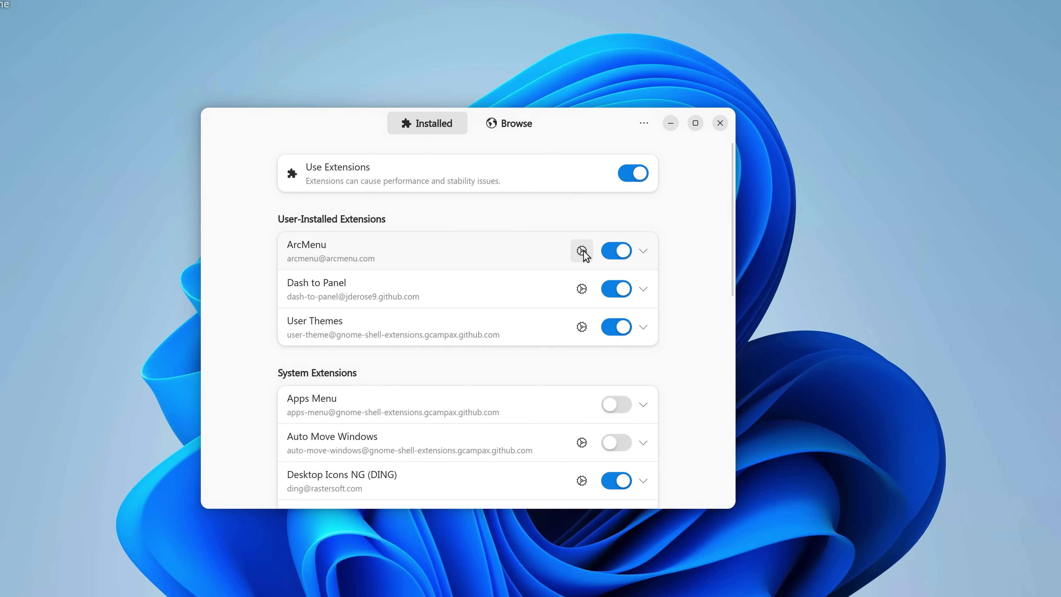
# Switch ArcMenu to the Modern '11' menu layout
pyautogui.click(581, 248)
pyautogui.click(456, 41)
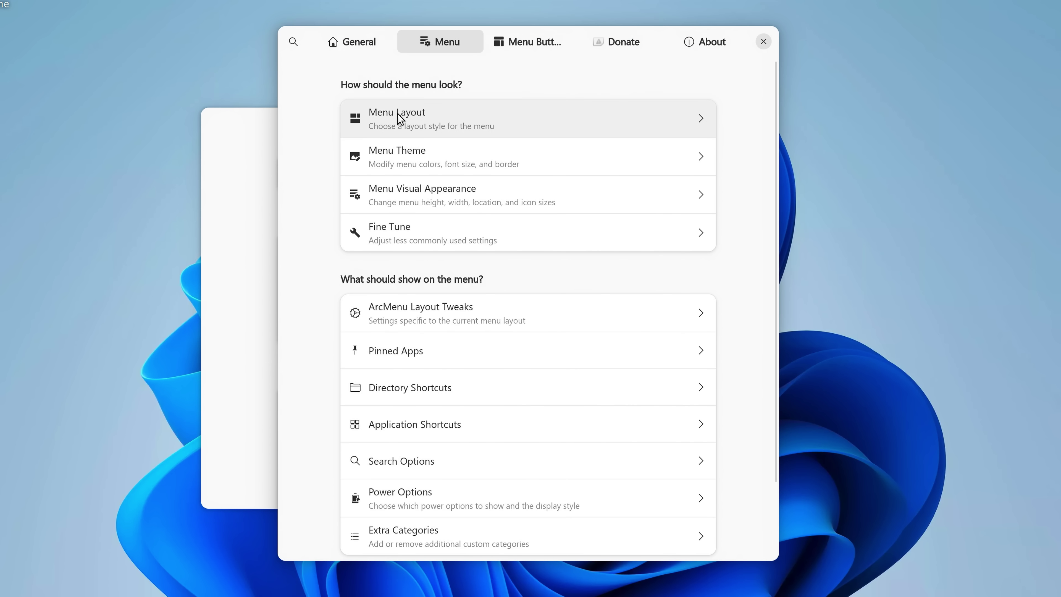
pyautogui.click(436, 118)
pyautogui.click(426, 324)
pyautogui.scroll(-10, 426, 323)
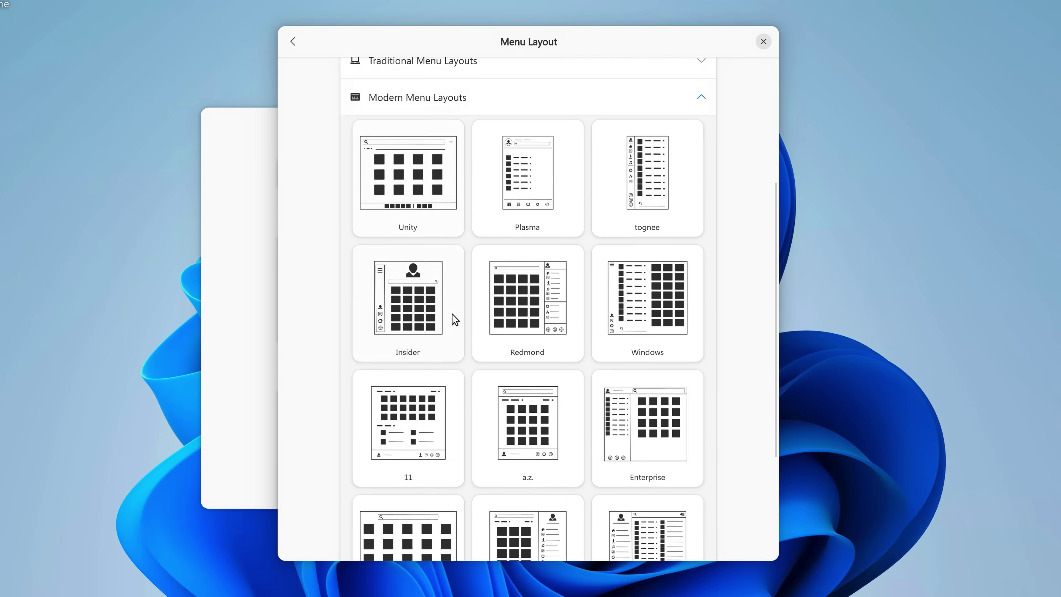
pyautogui.click(424, 341)
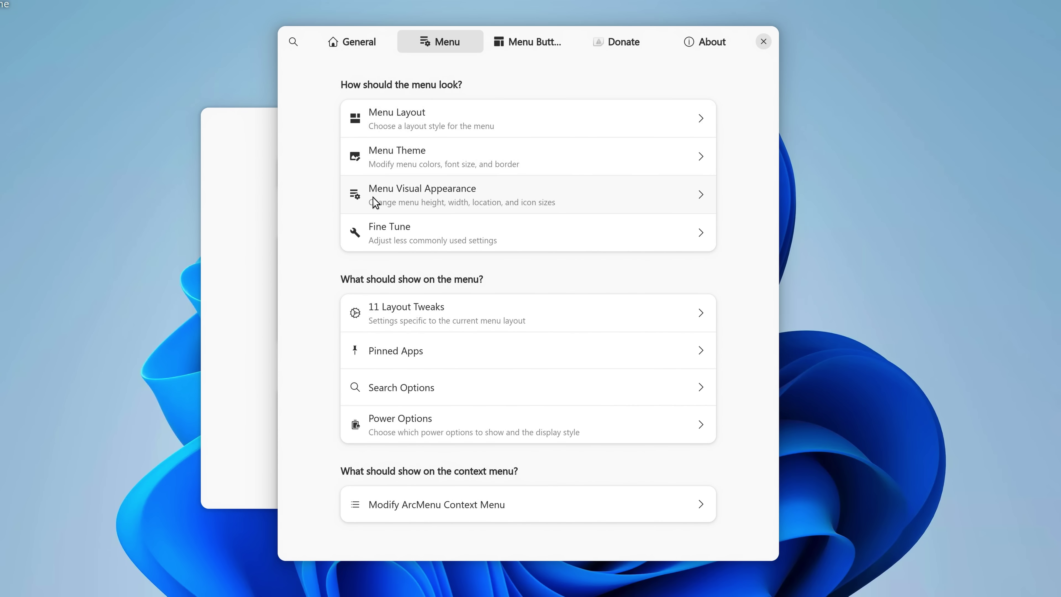
# Set ArcMenu's left-panel width to 175 and location to Bottom Centered, then close settings
pyautogui.click(374, 198)
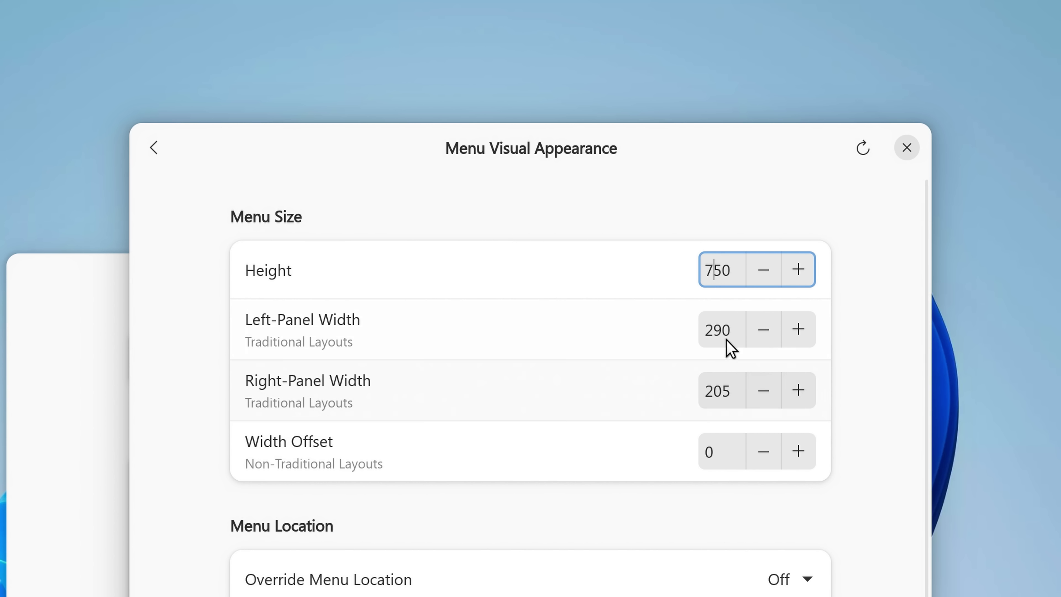
pyautogui.press('Tab')
pyautogui.write('175')
pyautogui.click(742, 391)
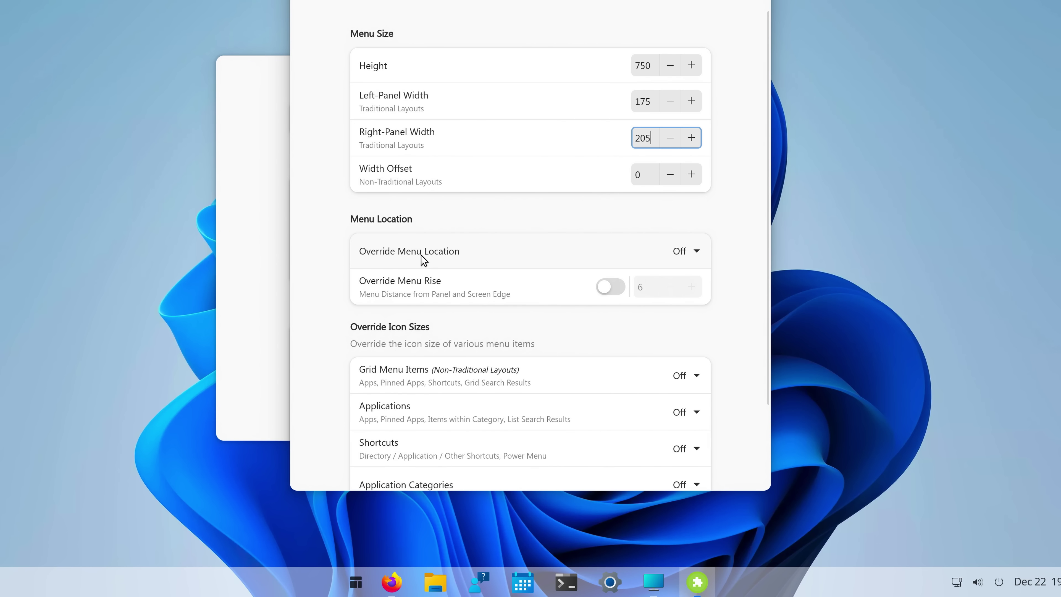
pyautogui.click(665, 250)
pyautogui.click(692, 378)
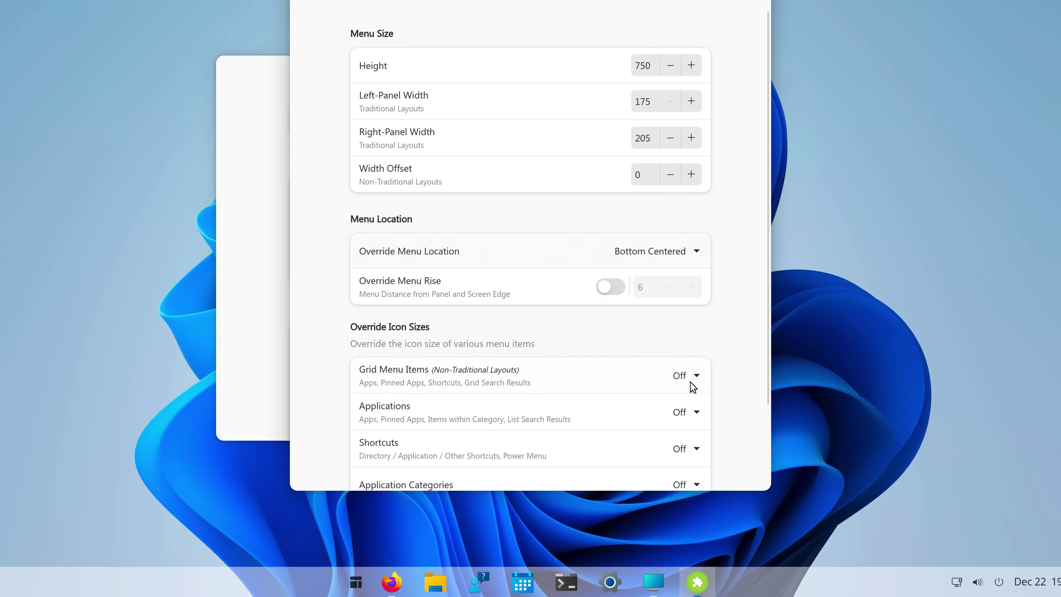
pyautogui.press('Escape')
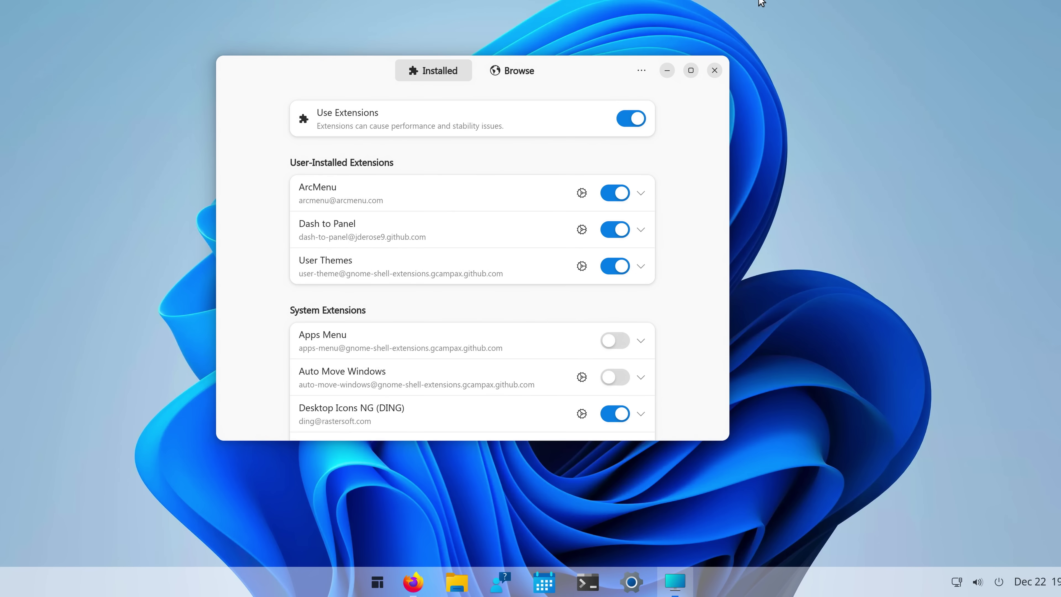
# Close Extension Manager, open the start menu with Super, browse All Apps, then dismiss the menu
pyautogui.click(715, 69)
pyautogui.press('super')
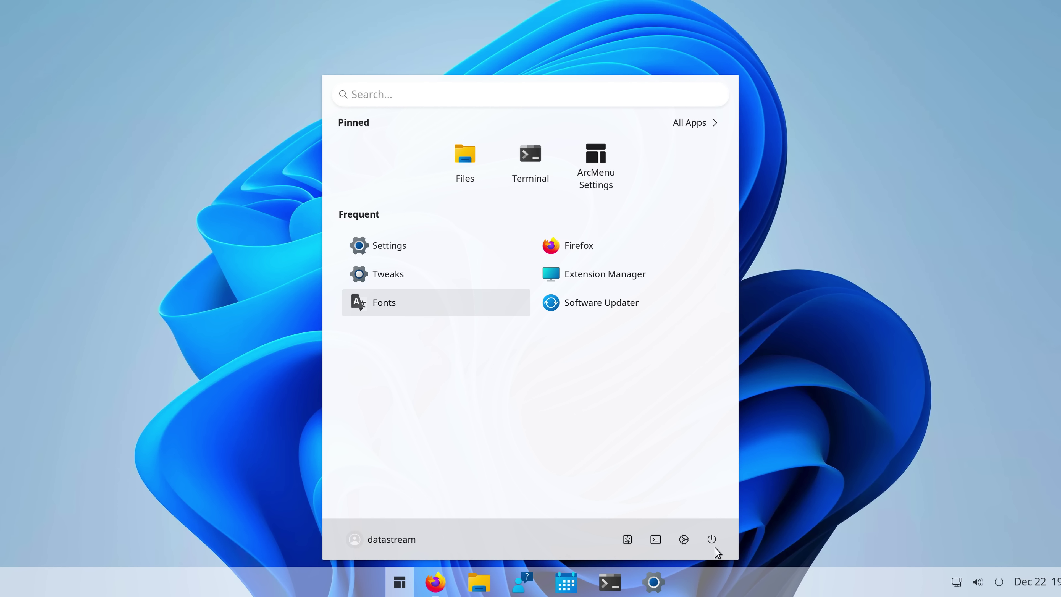
pyautogui.click(706, 124)
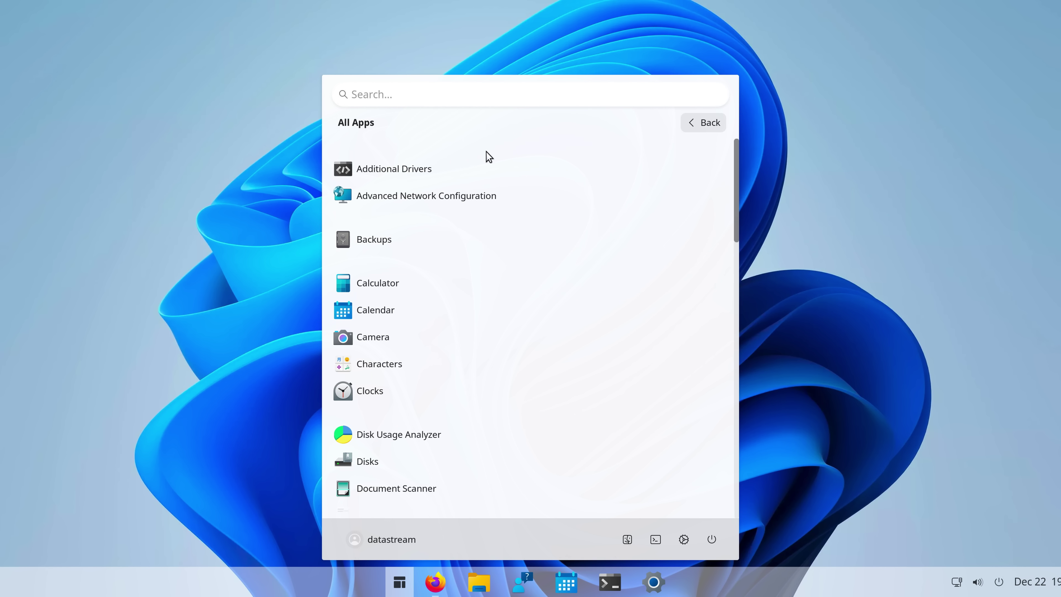
pyautogui.scroll(-10, 470, 489)
pyautogui.scroll(10, 470, 492)
pyautogui.click(393, 97)
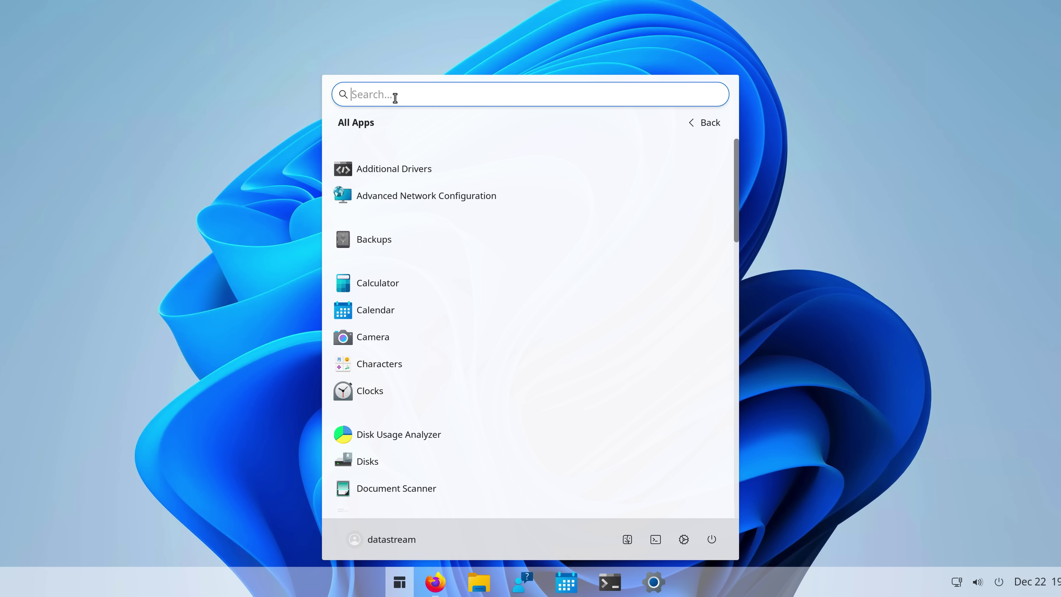
pyautogui.write('e')
pyautogui.press('Escape')
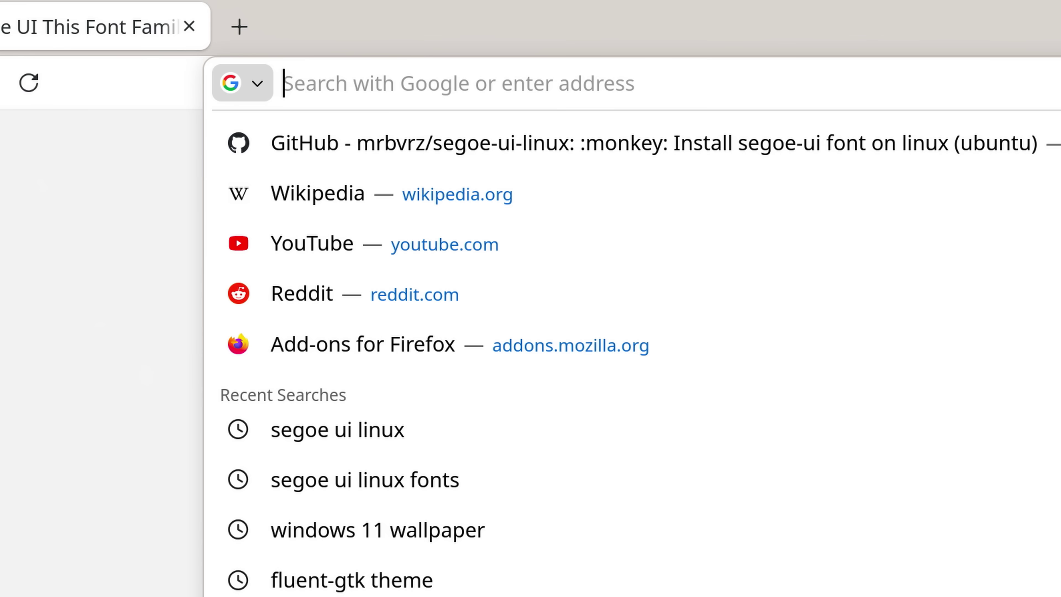
# Run a Firefox web search for 'windows 11 start menu icon png'
pyautogui.write('win')
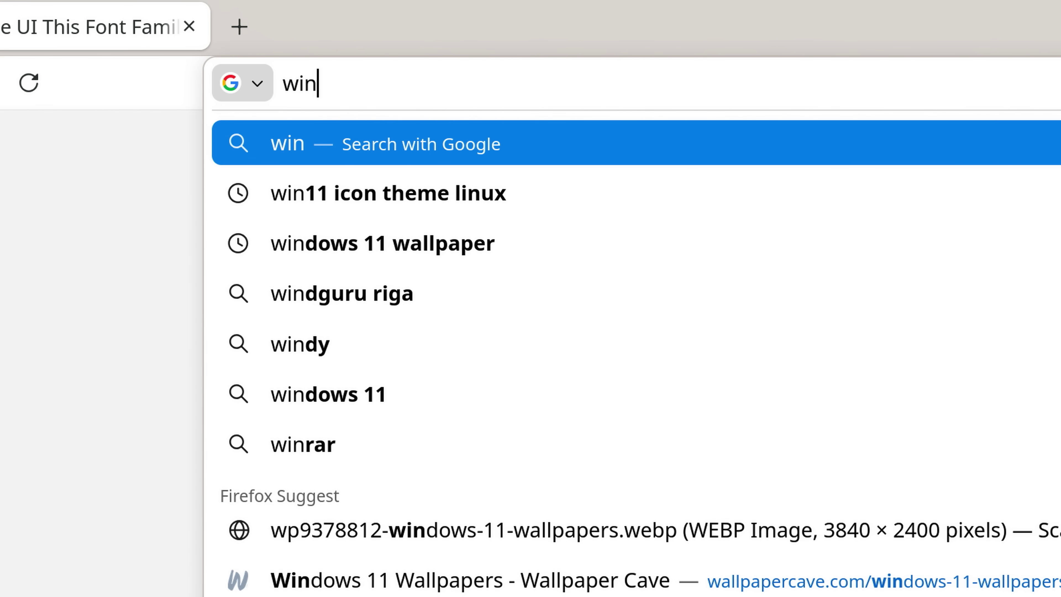
pyautogui.write('dows 11 ico')
pyautogui.press('BackSpace')
pyautogui.press('BackSpace')
pyautogui.press('BackSpace')
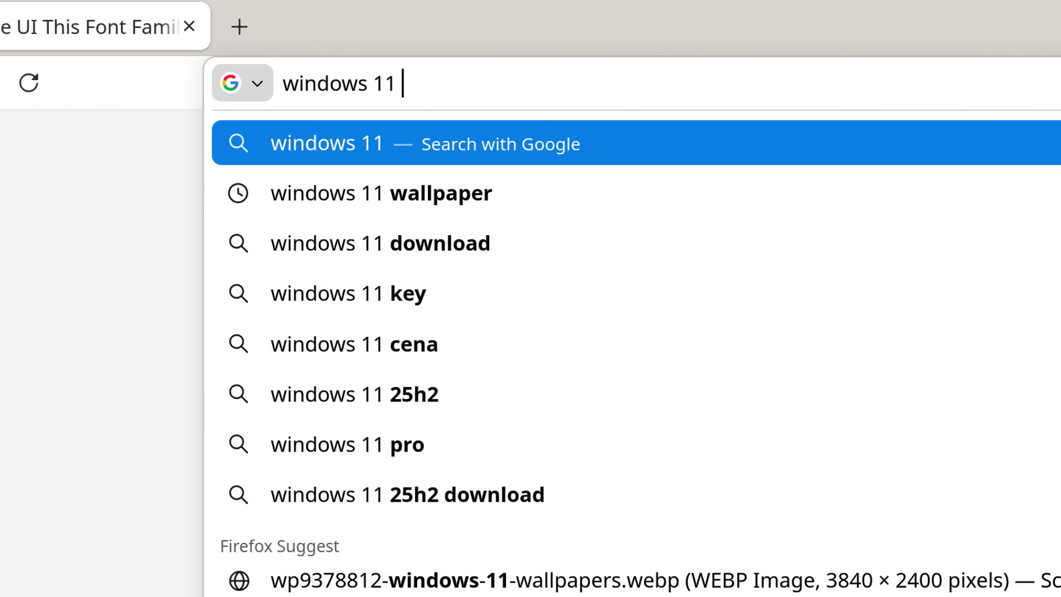
pyautogui.write('start mneu')
pyautogui.press('BackSpace')
pyautogui.press('BackSpace')
pyautogui.press('BackSpace')
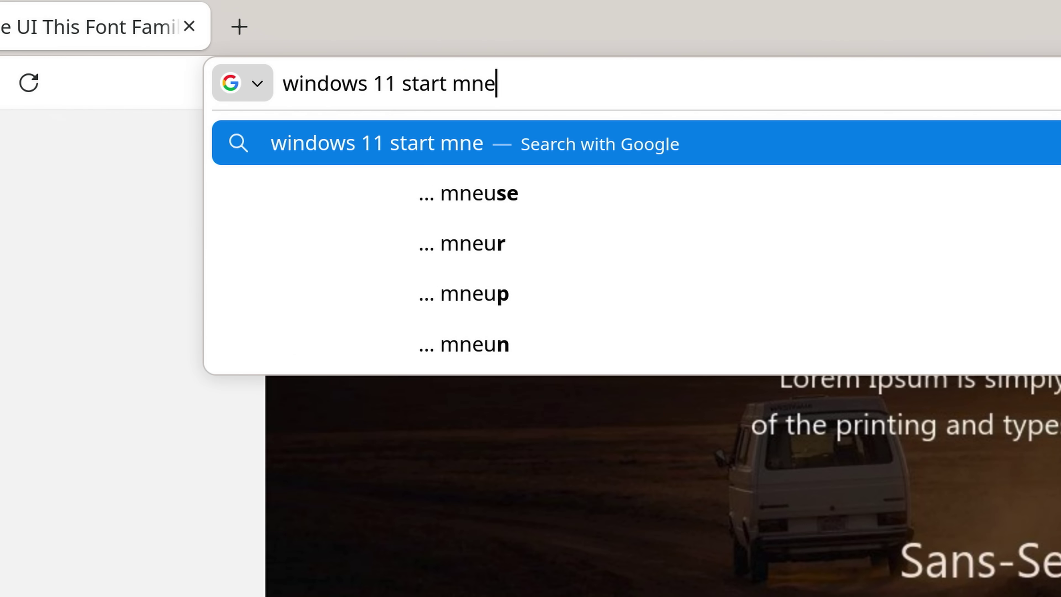
pyautogui.write('enuy')
pyautogui.press('BackSpace')
pyautogui.write('icion')
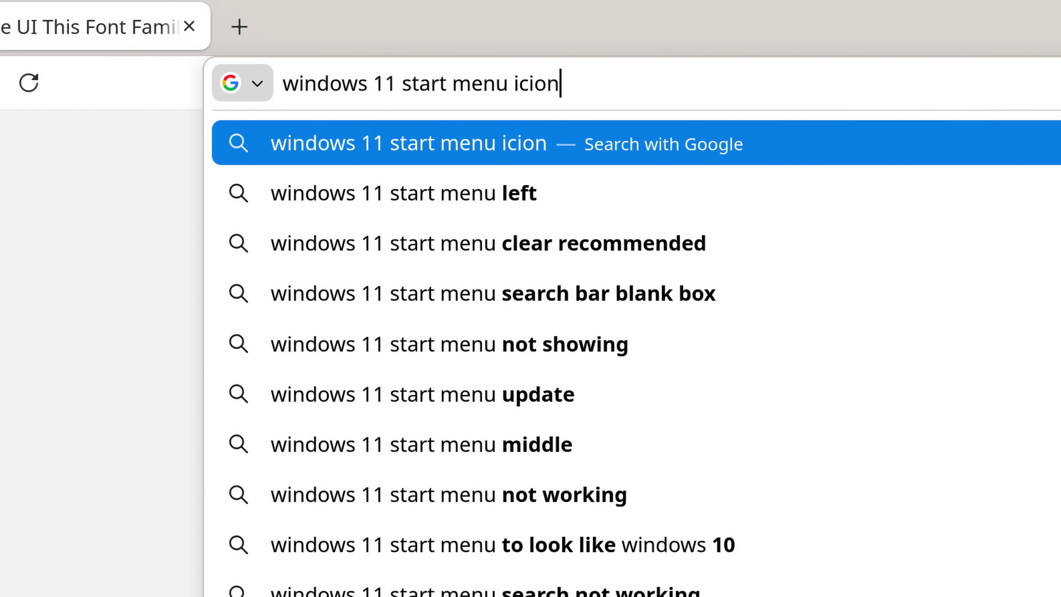
pyautogui.press('BackSpace')
pyautogui.press('BackSpace')
pyautogui.press('BackSpace')
pyautogui.write('on png')
pyautogui.press('Return')
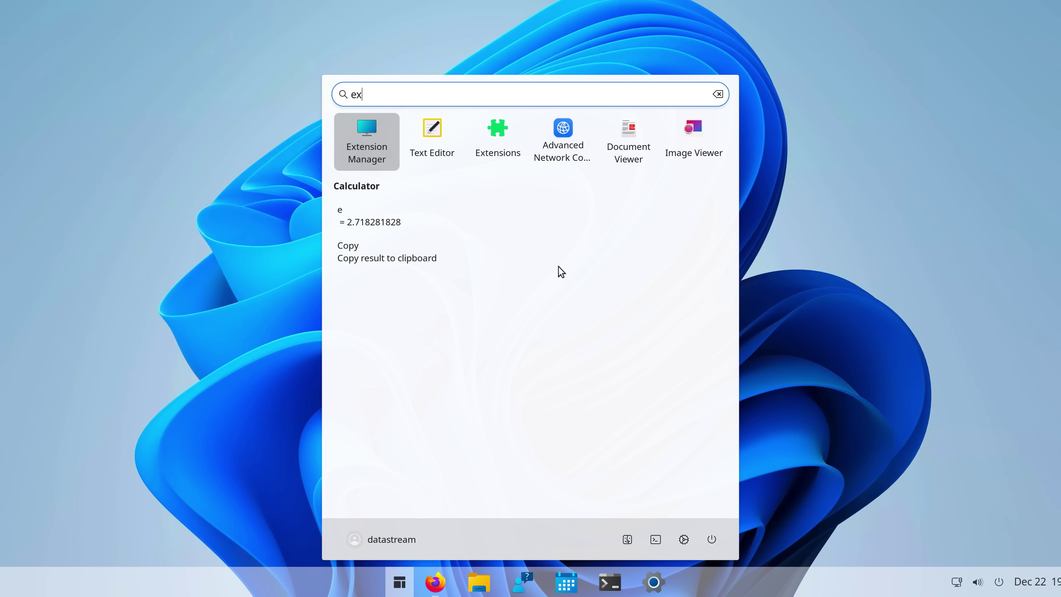
# Launch Extension Manager and set ArcMenu's menu button icon to win11.svg at size 35
pyautogui.write('te')
pyautogui.press('Return')
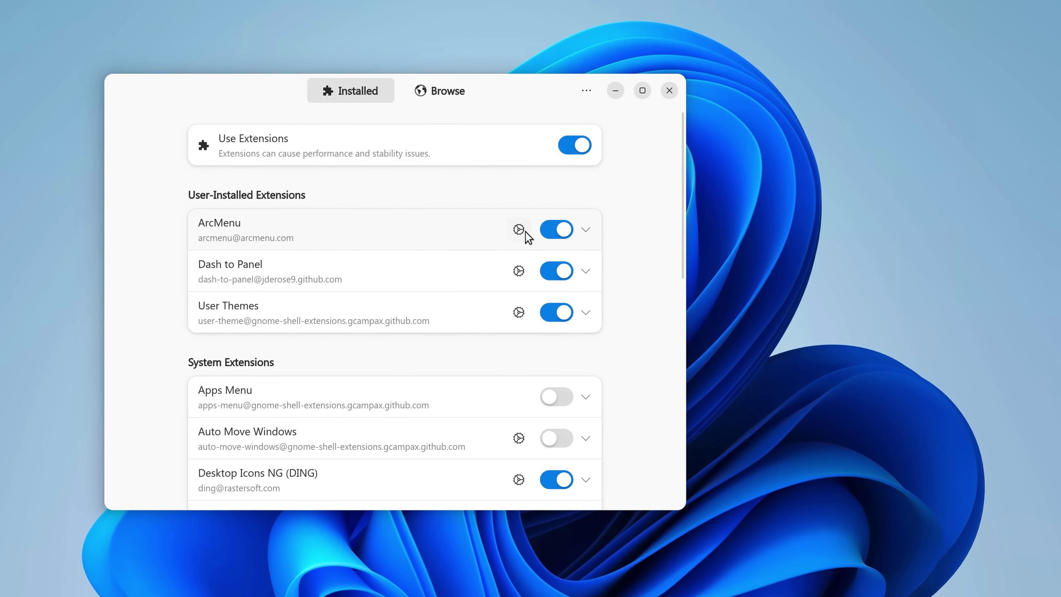
pyautogui.click(358, 55)
pyautogui.click(560, 46)
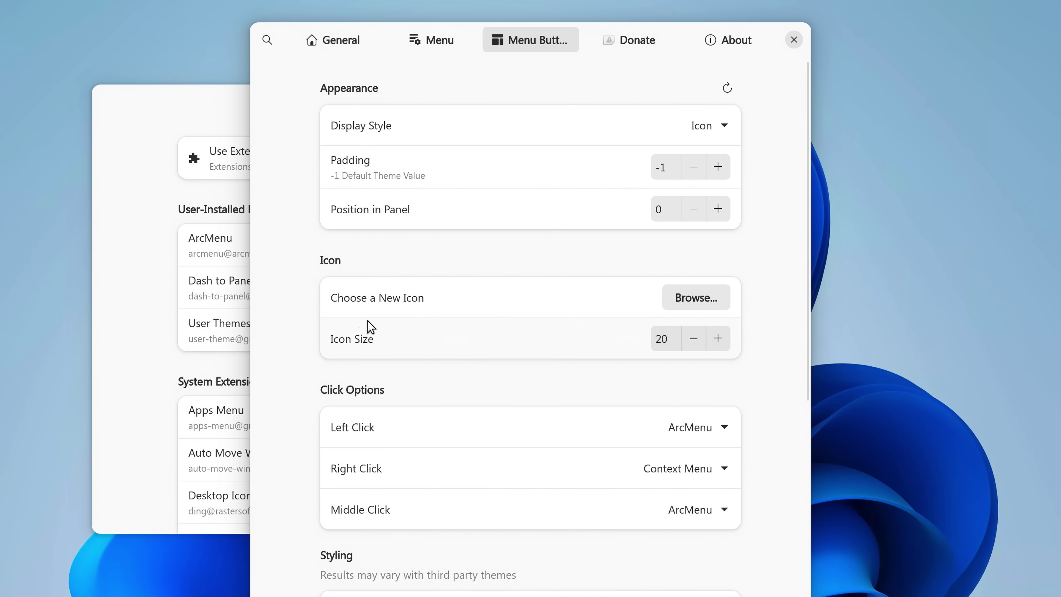
pyautogui.click(677, 303)
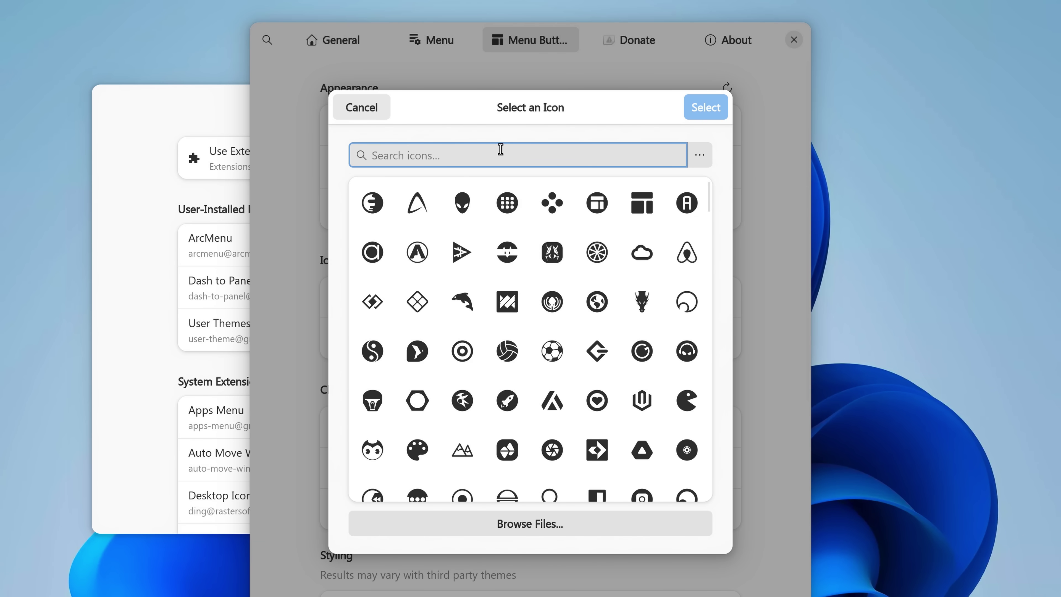
pyautogui.click(531, 522)
pyautogui.doubleClick(510, 313)
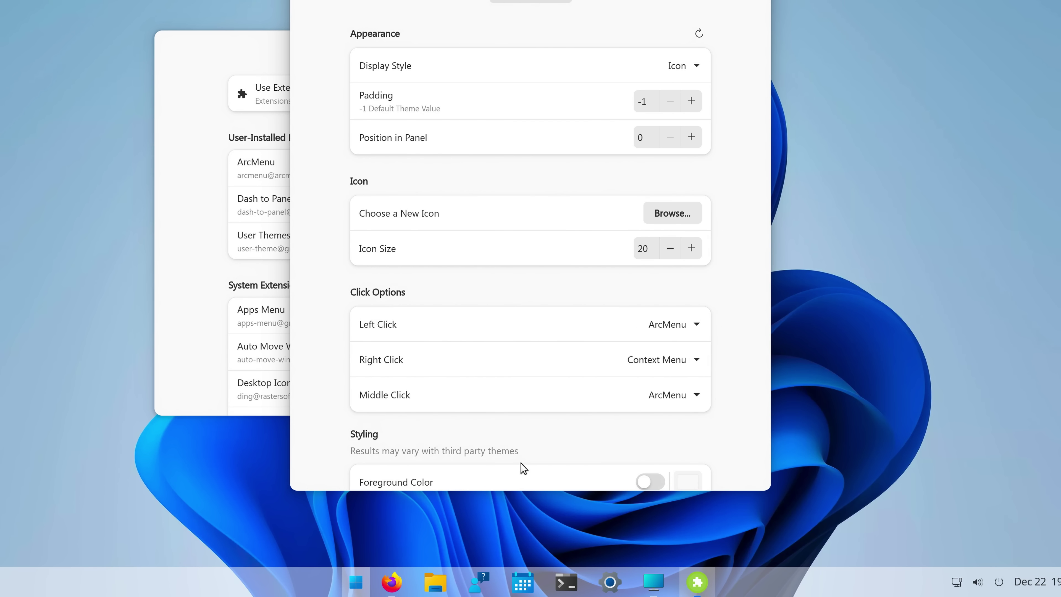
pyautogui.click(692, 248)
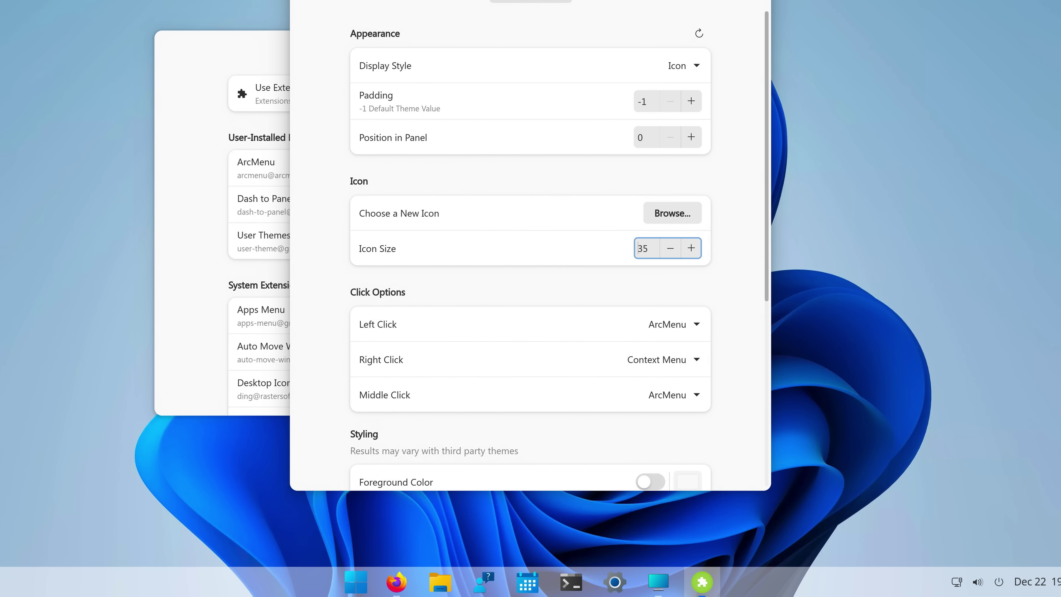
pyautogui.press('Escape')
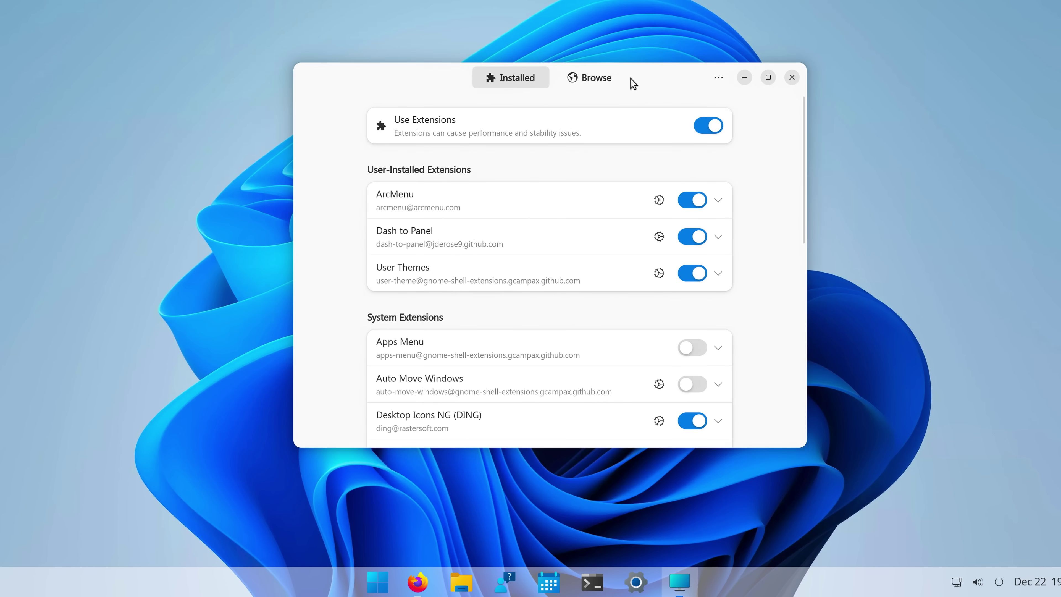
# Search online extensions for 'Blur my sh' and install Blur my Shell
pyautogui.click(551, 48)
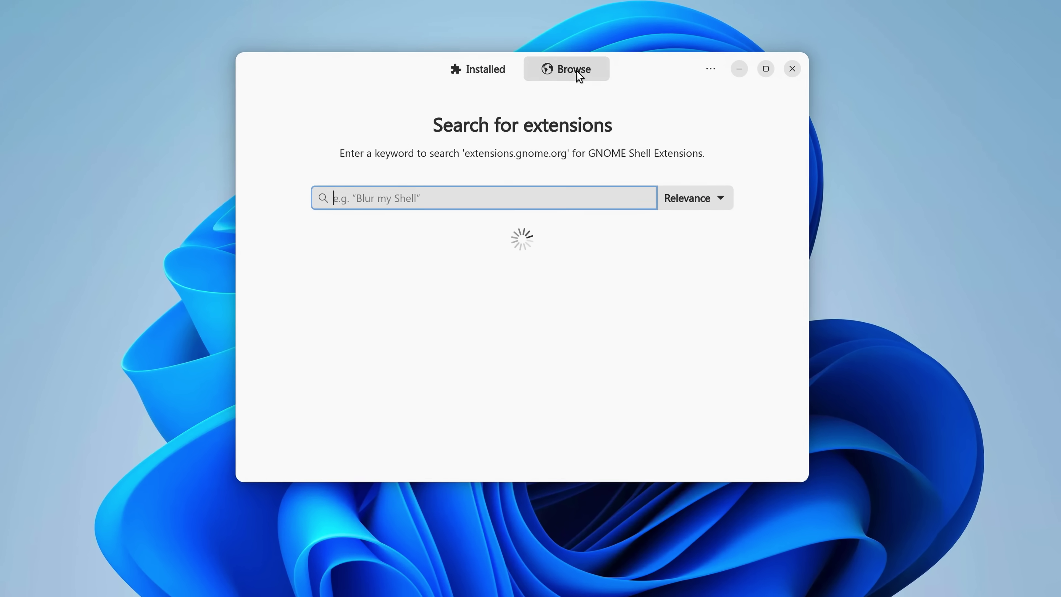
pyautogui.write('Blur my shell')
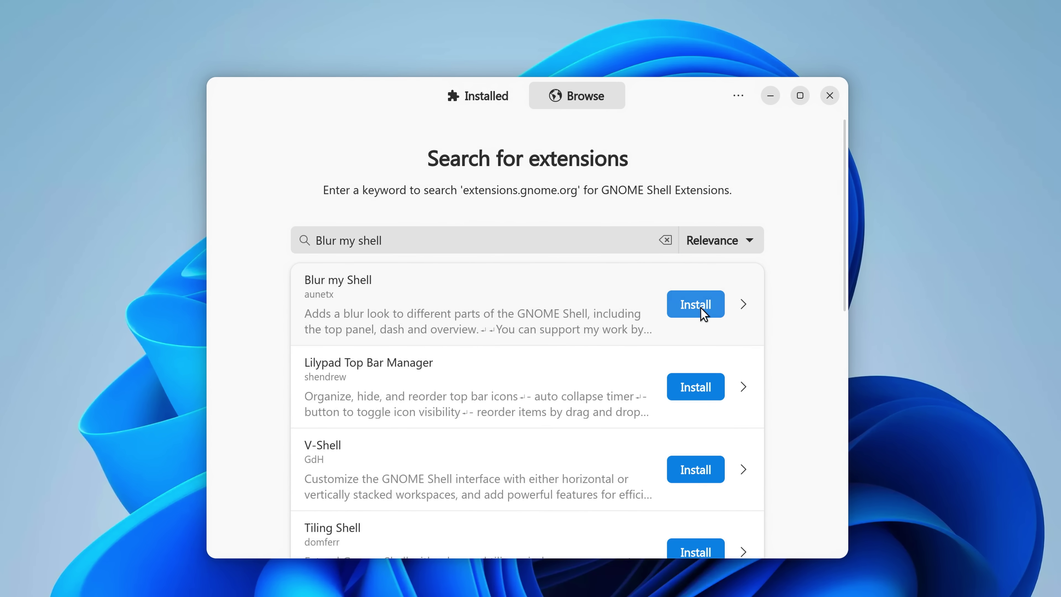
pyautogui.click(697, 307)
pyautogui.click(639, 406)
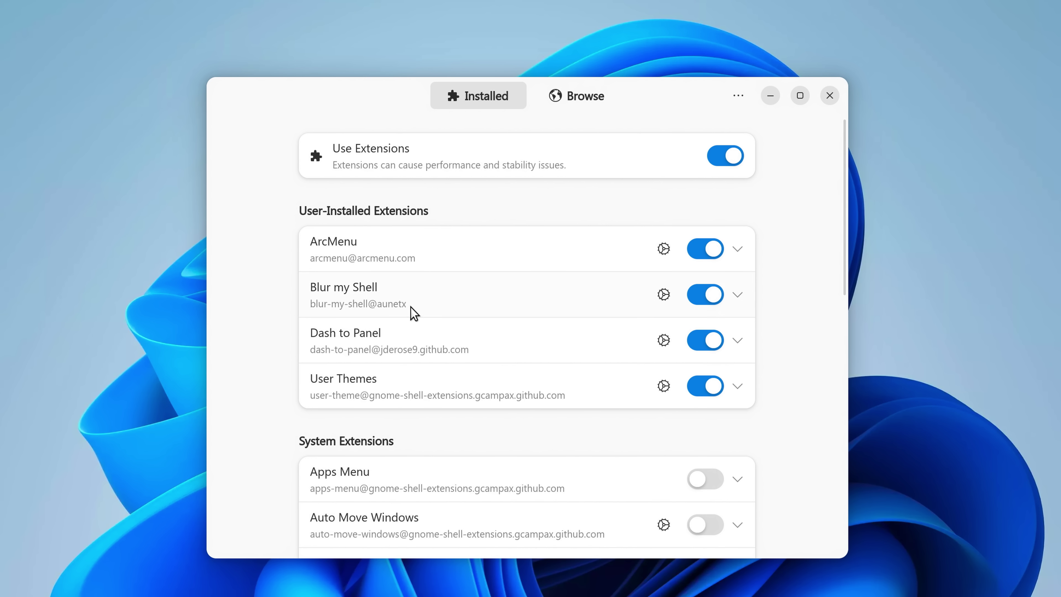
# Set Blur my Shell's application folder blur to sigma 10 and brightness 1.00, and show the Panel options
pyautogui.click(669, 299)
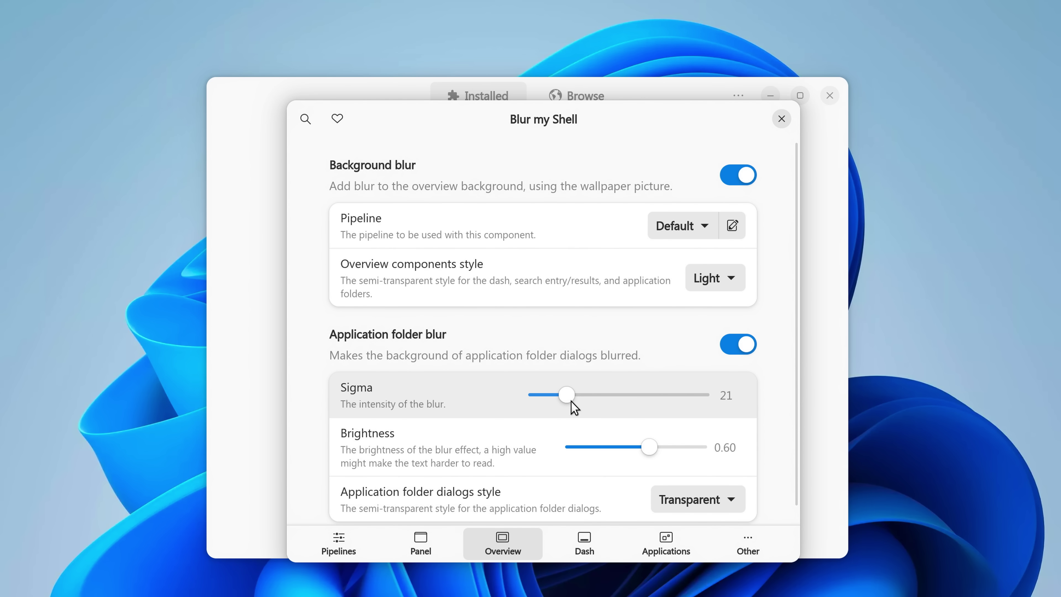
pyautogui.moveTo(570, 400); pyautogui.dragTo(562, 403)
pyautogui.moveTo(650, 448); pyautogui.dragTo(810, 459)
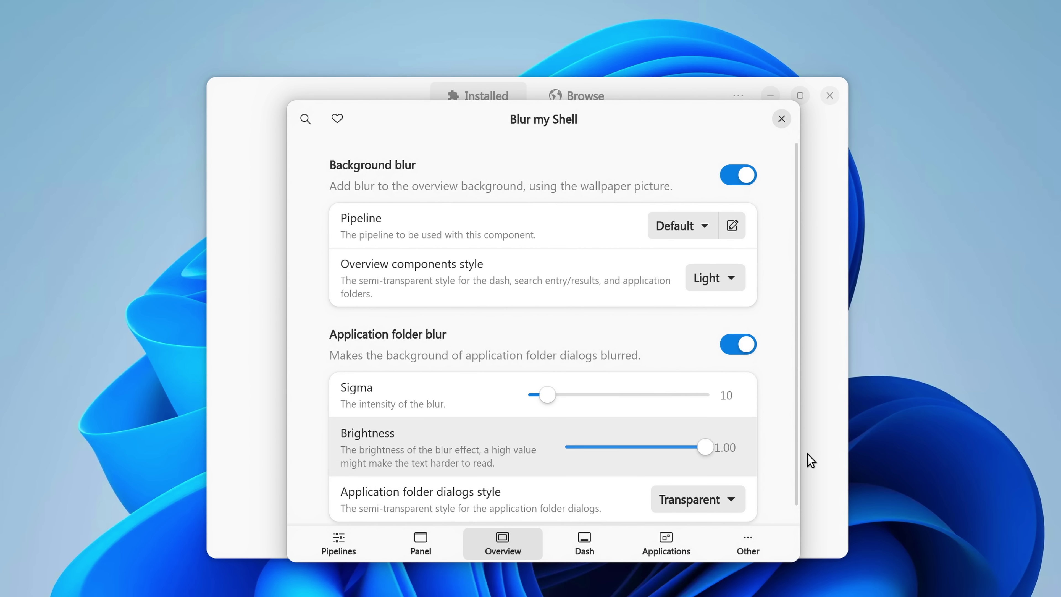
pyautogui.scroll(-1, 305, 439)
pyautogui.click(421, 543)
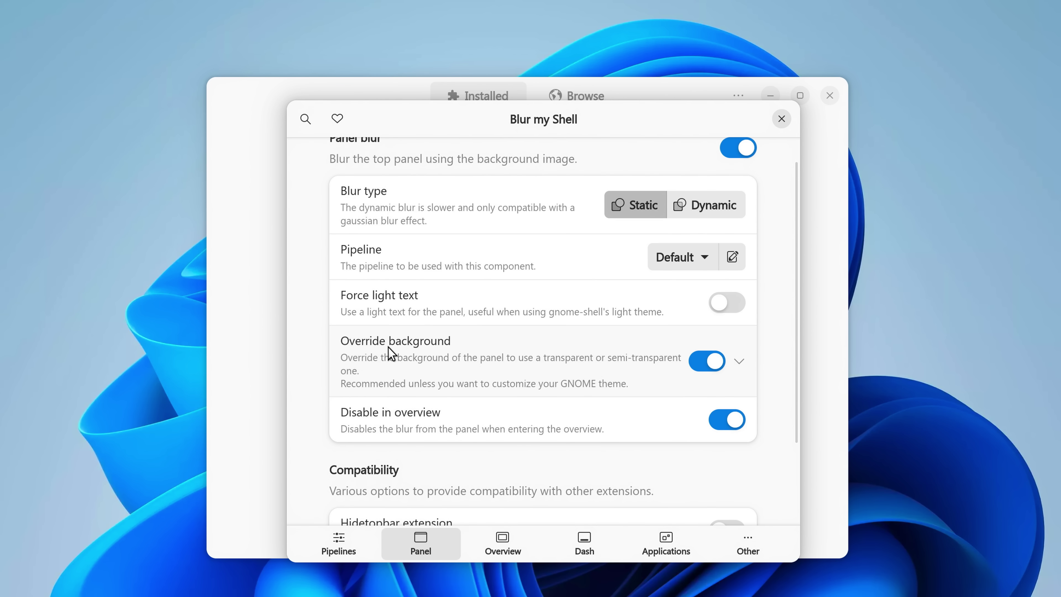
# Close Blur my Shell settings and install Date Menu Formatter from the online search
pyautogui.press('Escape')
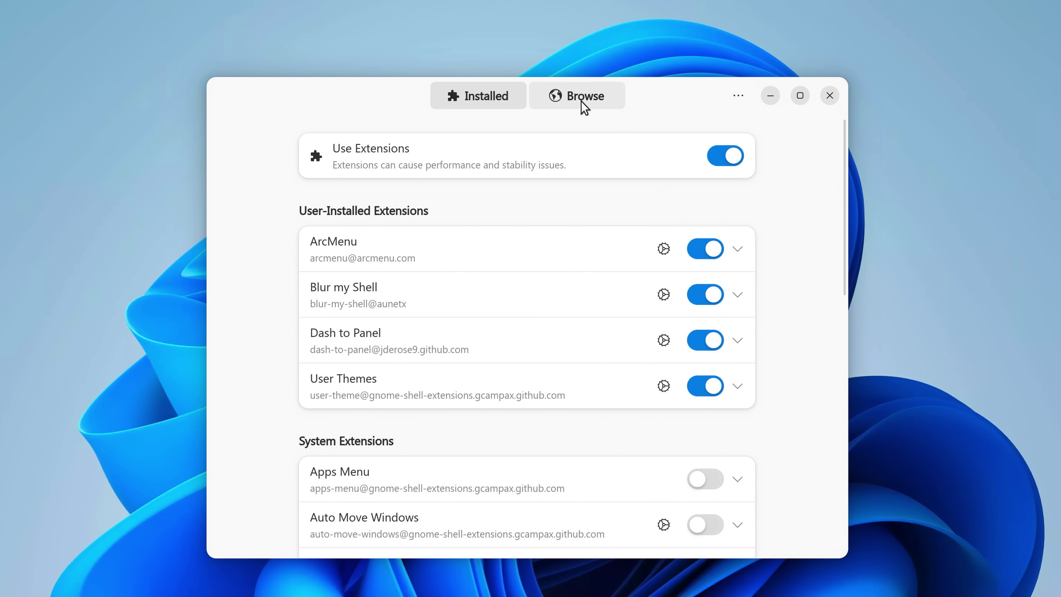
pyautogui.click(581, 100)
pyautogui.hotkey('ctrl', 'a')
pyautogui.write('d')
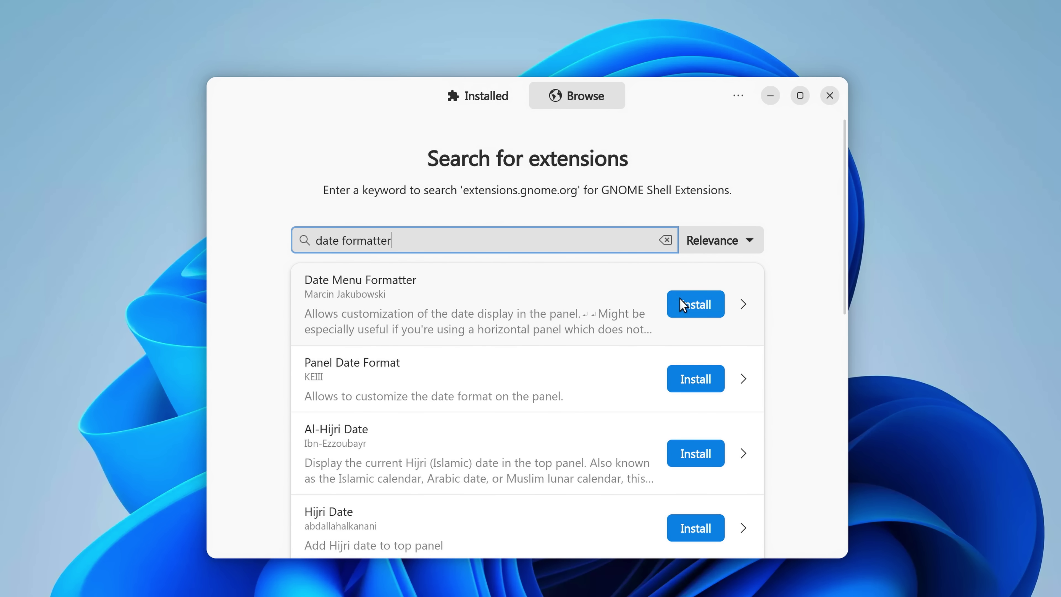
pyautogui.click(683, 305)
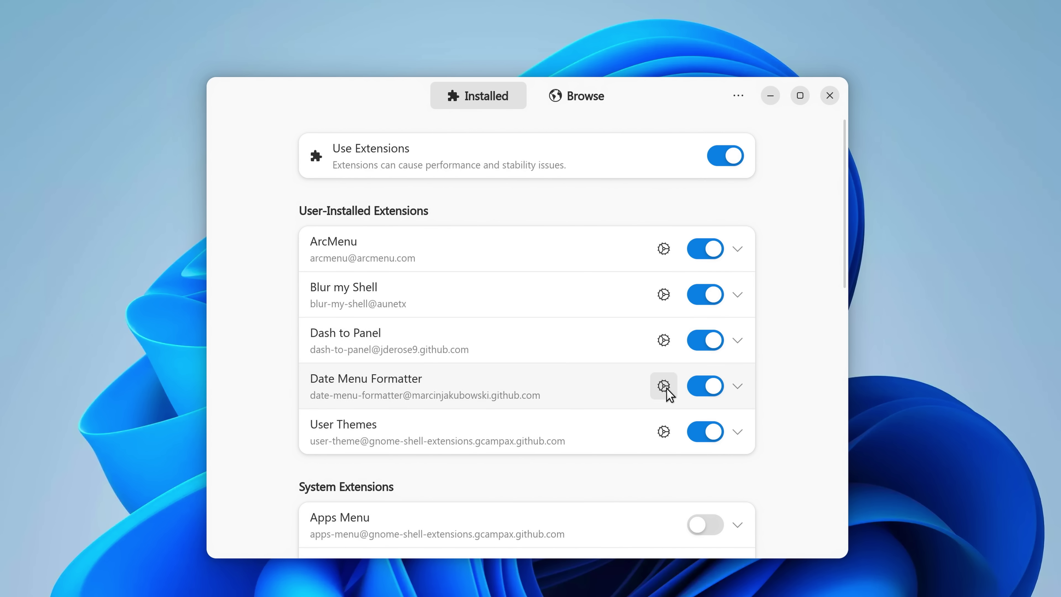
# Replace Date Menu Formatter's pattern with 'MM/dd/yy' and 'HH : mm' on a second line
pyautogui.click(664, 386)
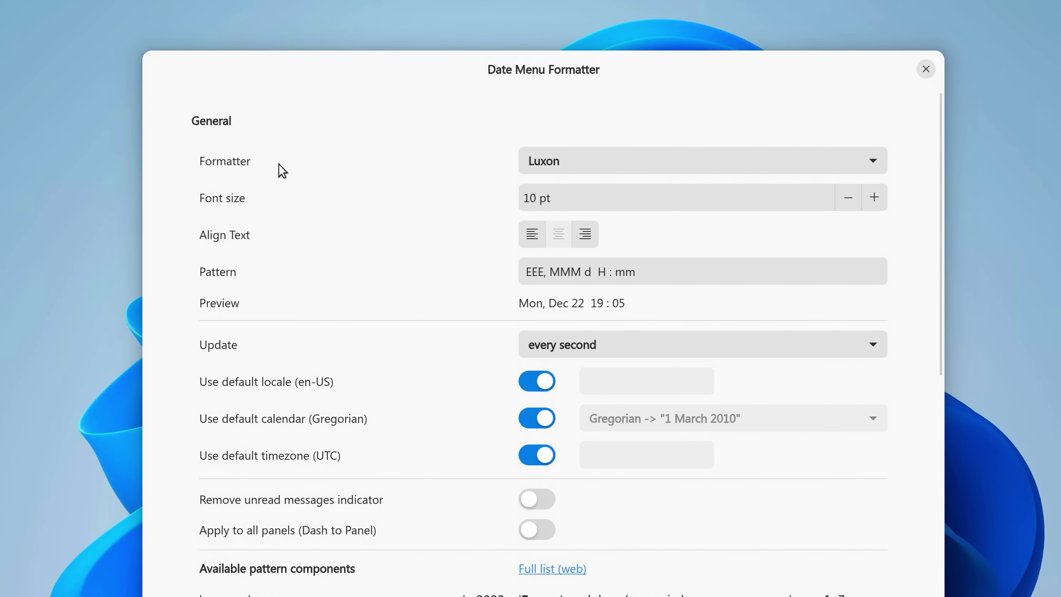
pyautogui.click(600, 271)
pyautogui.hotkey('ctrl', 'a')
pyautogui.press('BackSpace')
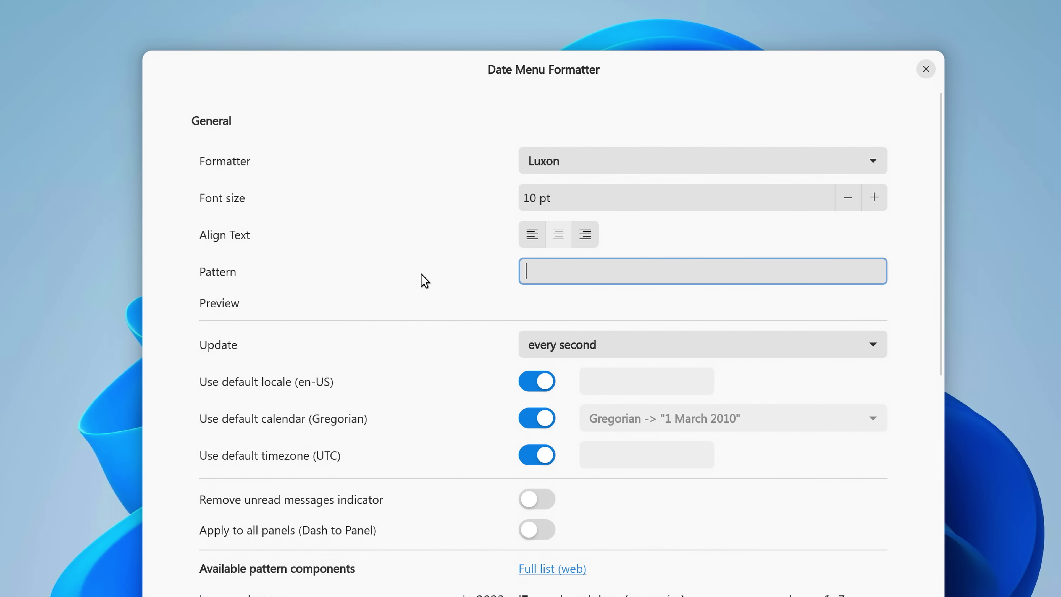
pyautogui.write('MM/dd/yy')
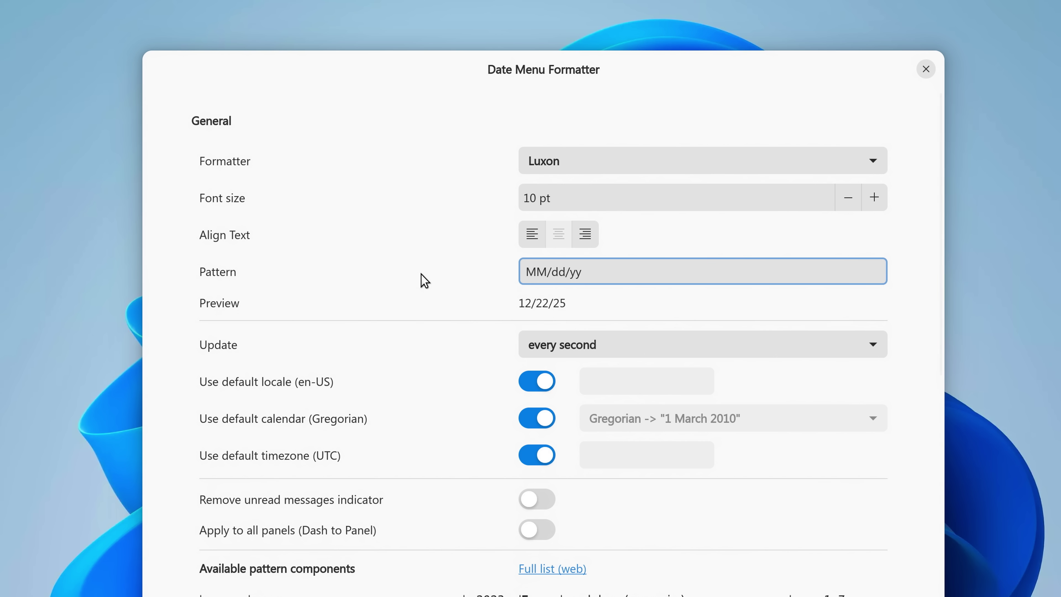
pyautogui.write('\\nHH : mm')
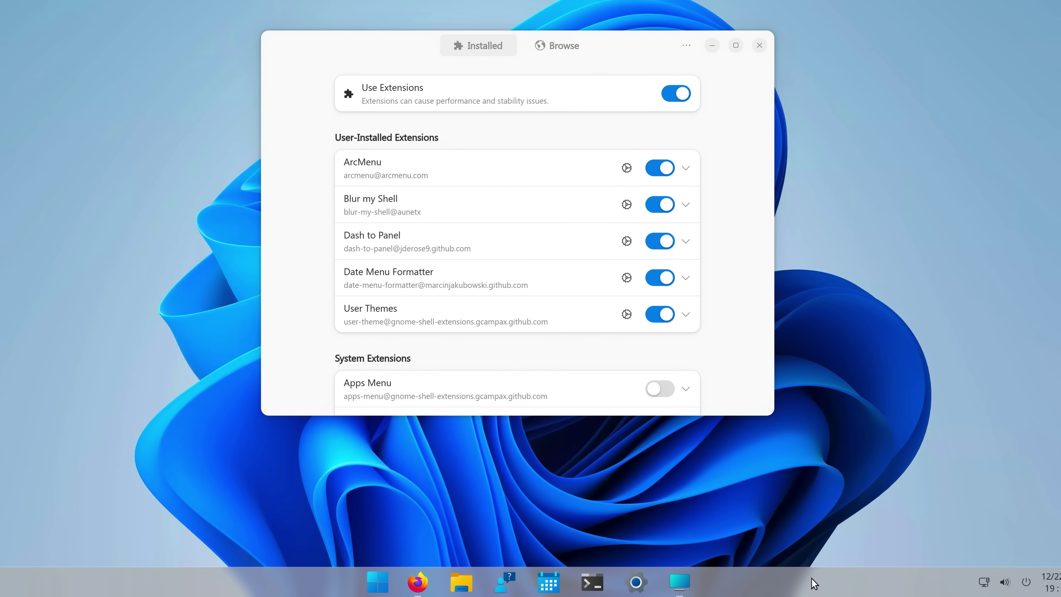
# Widen Dash to Panel's app icon margin to 8 px
pyautogui.scroll(-2, 585, 199)
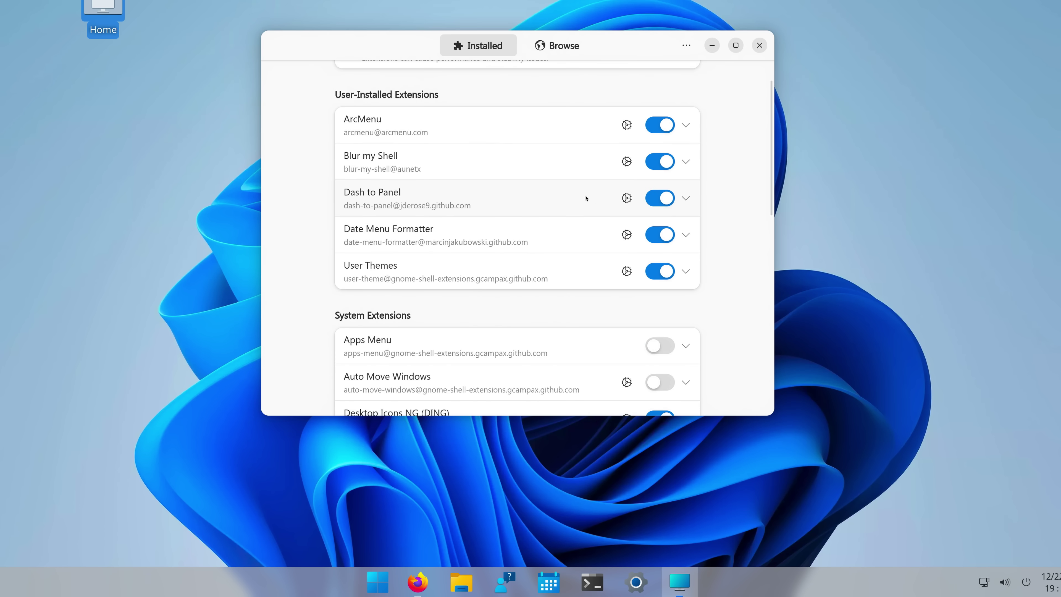
pyautogui.click(626, 200)
pyautogui.scroll(-2, 335, 252)
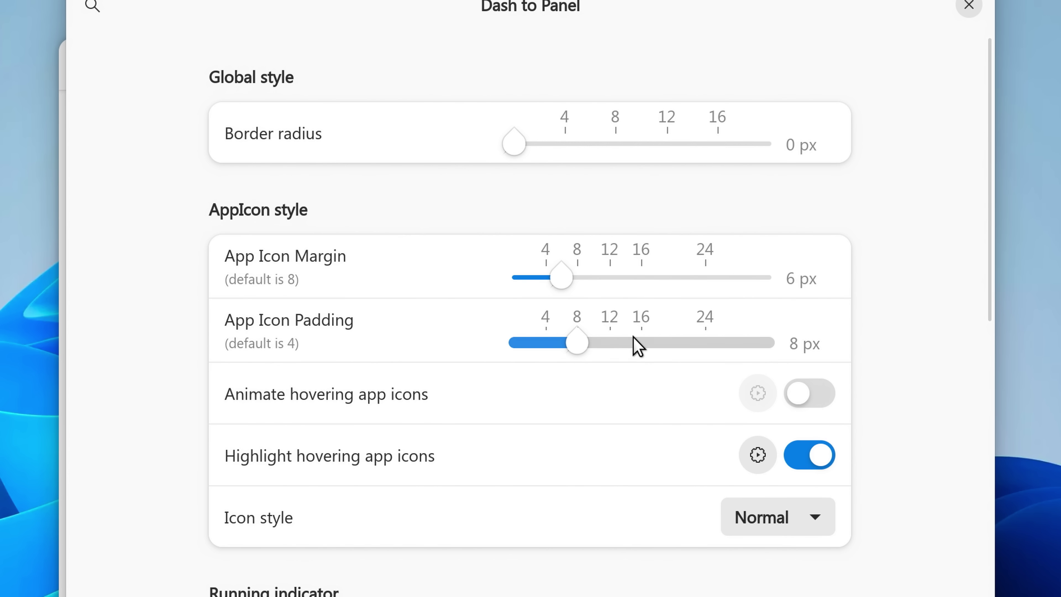
pyautogui.moveTo(548, 166); pyautogui.dragTo(556, 169)
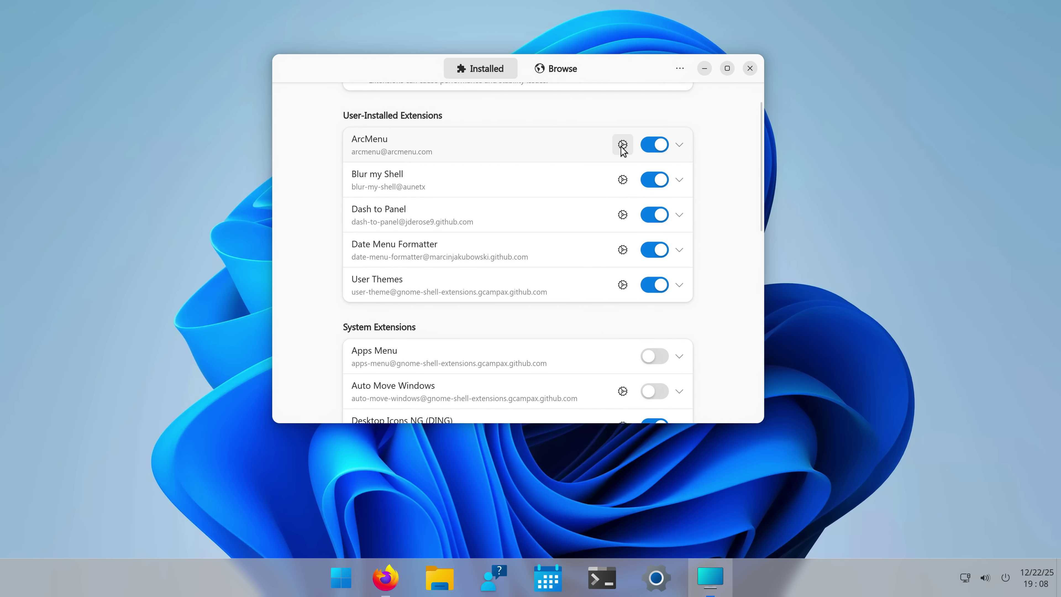
# Enlarge ArcMenu's menu button icon to size 42
pyautogui.click(622, 147)
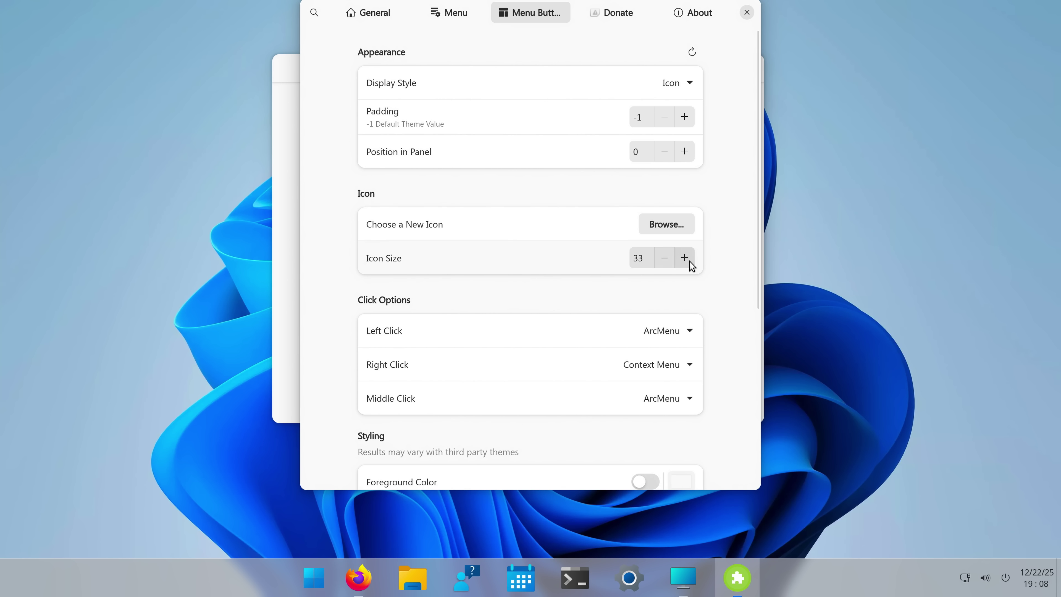
pyautogui.click(684, 258)
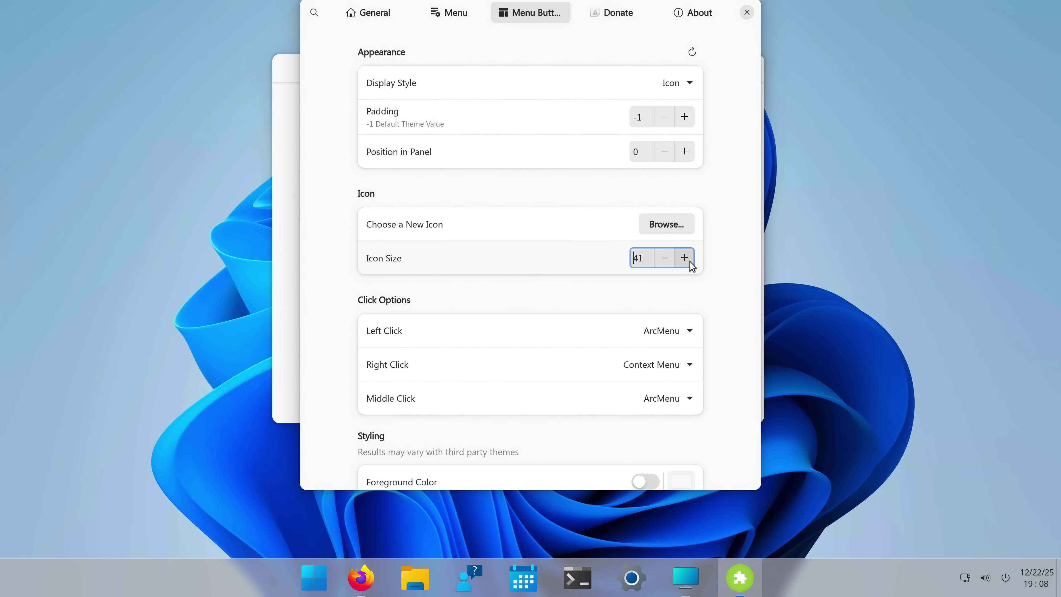
pyautogui.scroll(-1, 689, 260)
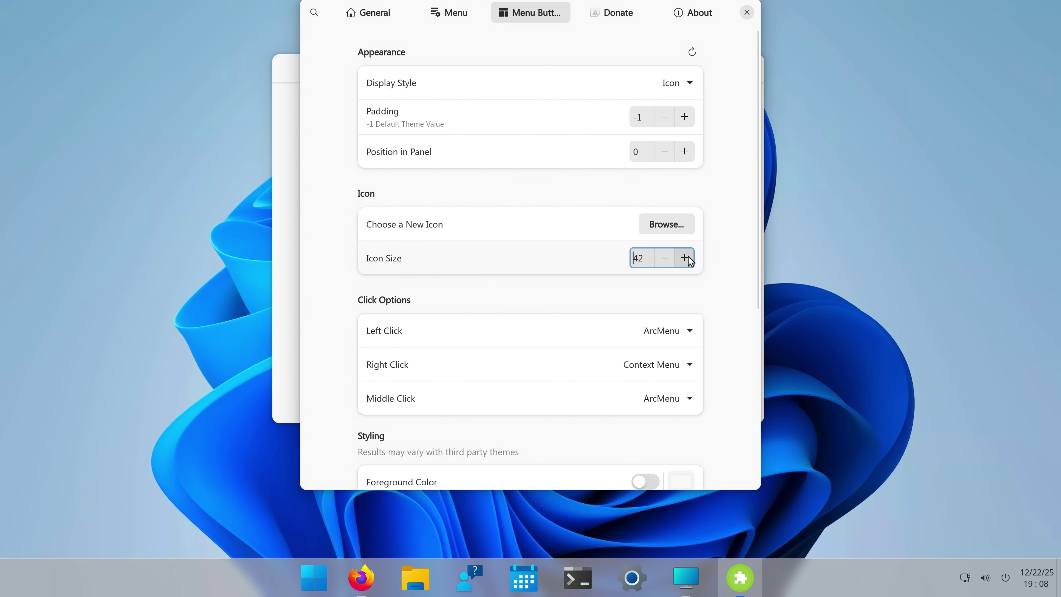
pyautogui.press('Escape')
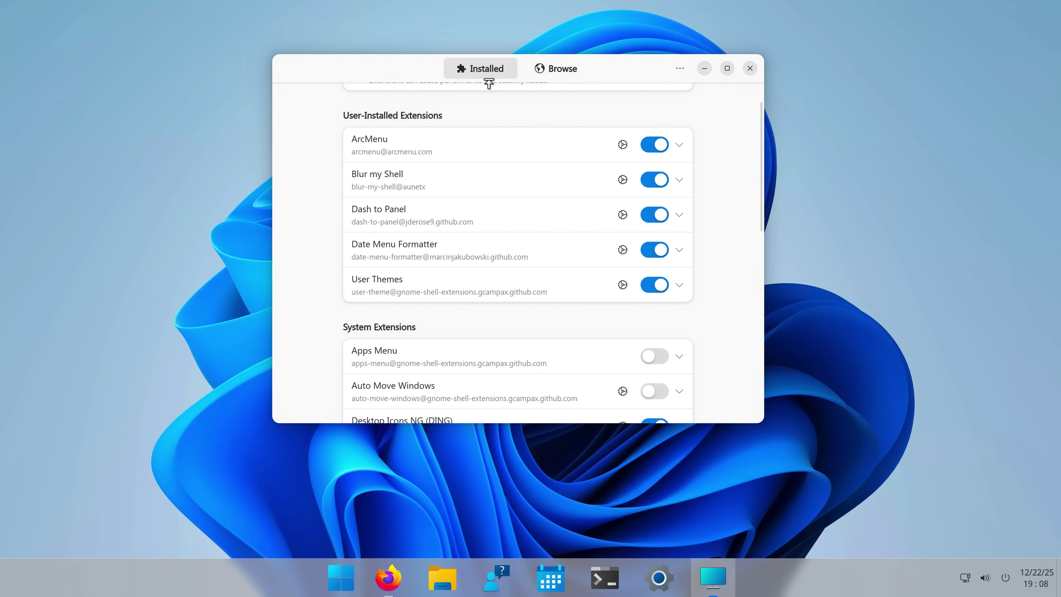
# Enable Dash to Panel's custom background opacity and raise its value
pyautogui.click(627, 220)
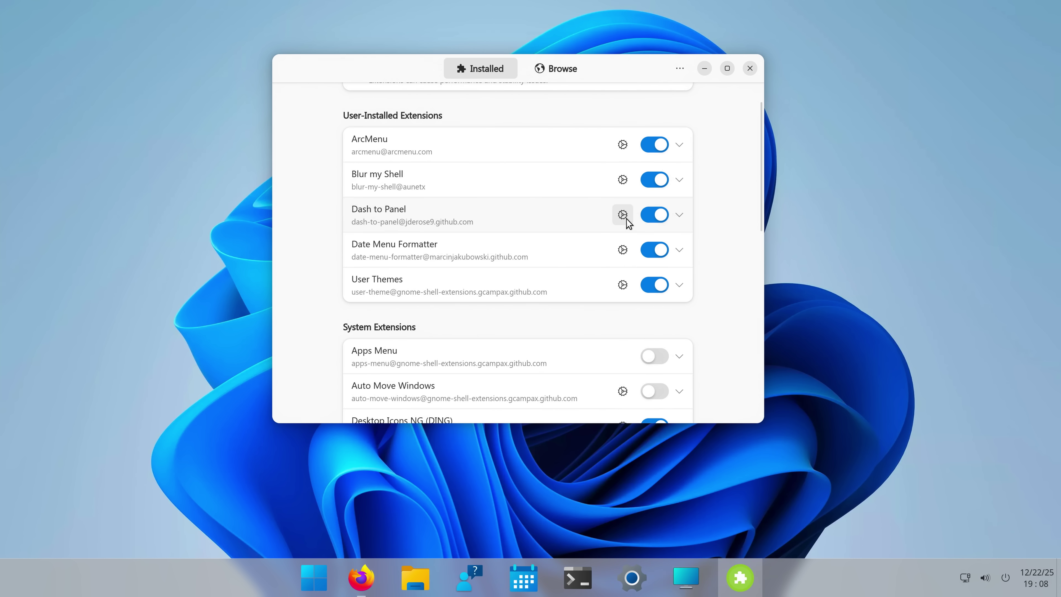
pyautogui.click(806, 304)
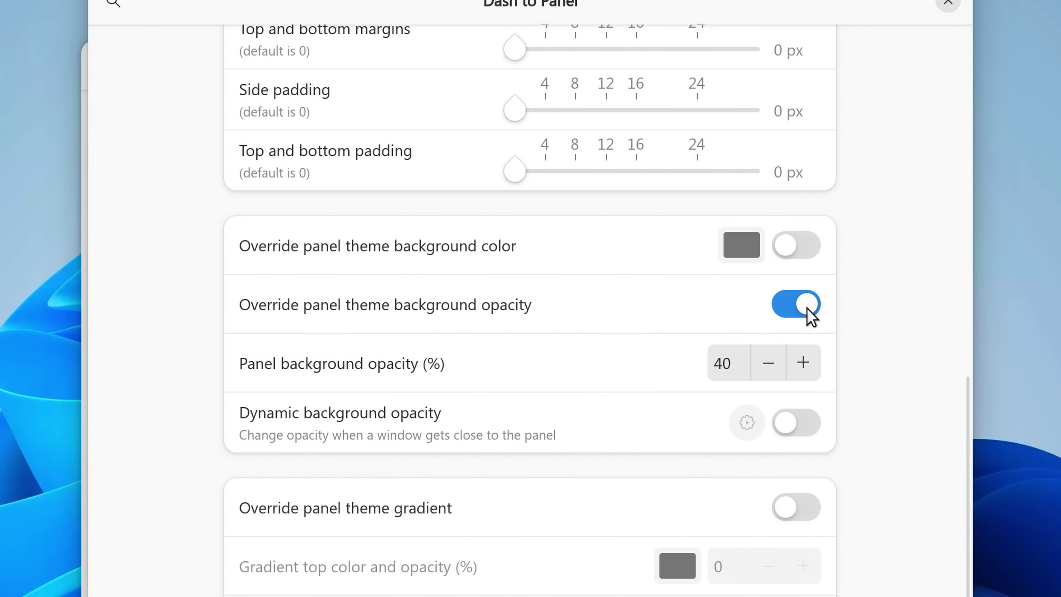
pyautogui.click(803, 362)
pyautogui.click(803, 362)
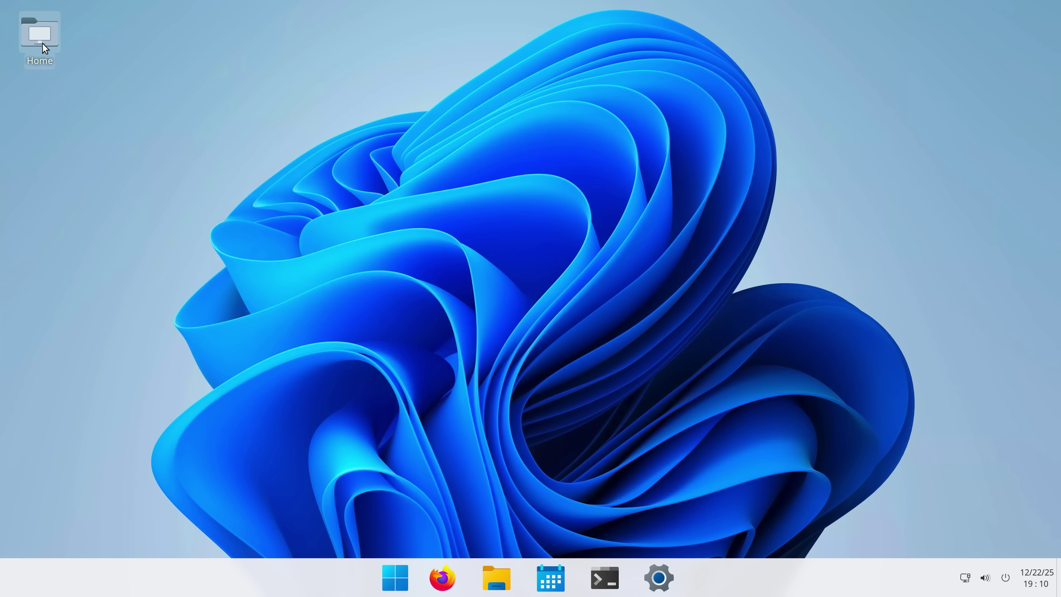
# Turn off Show Home Folder in Desktop Icons Settings and close Settings
pyautogui.rightClick(147, 115)
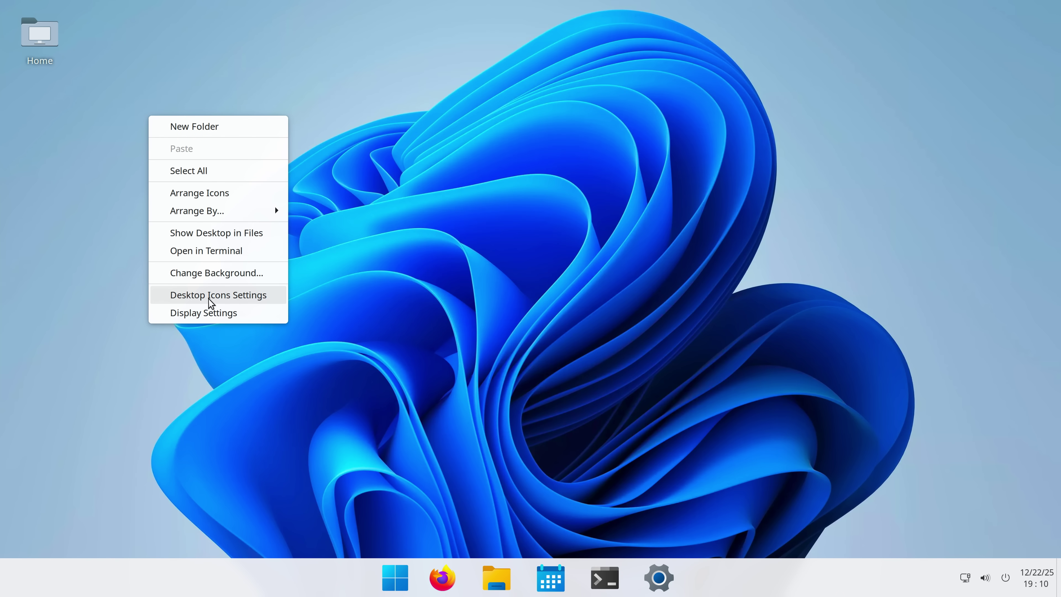
pyautogui.click(221, 298)
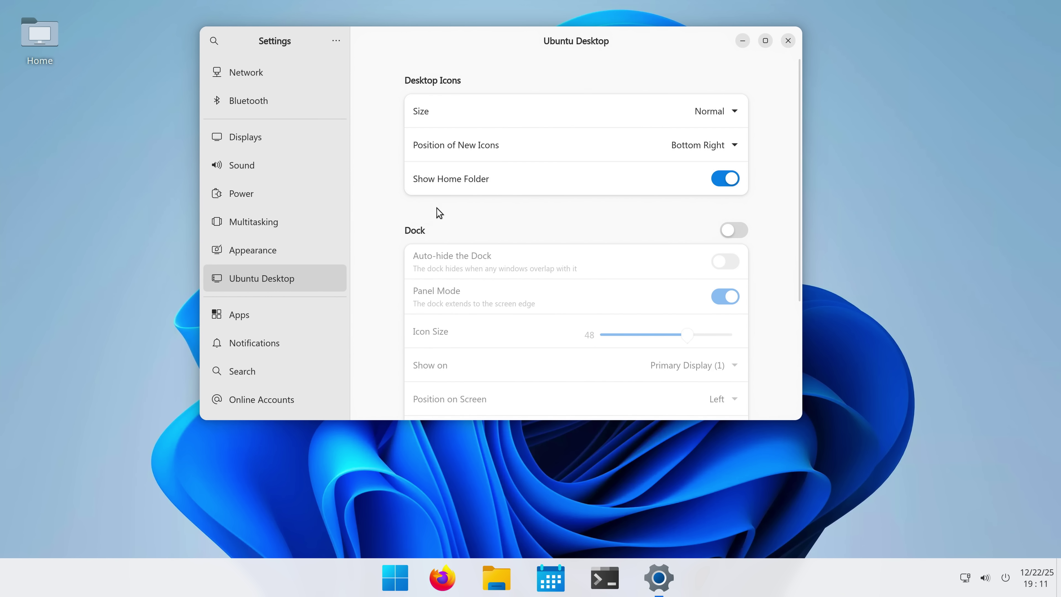
pyautogui.click(736, 184)
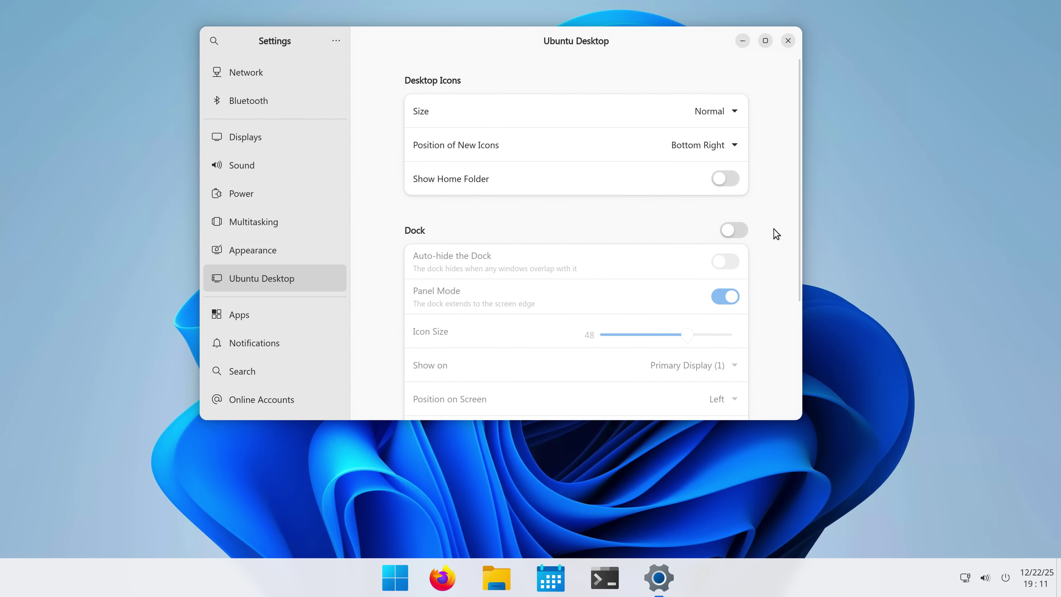
pyautogui.press('super+d')
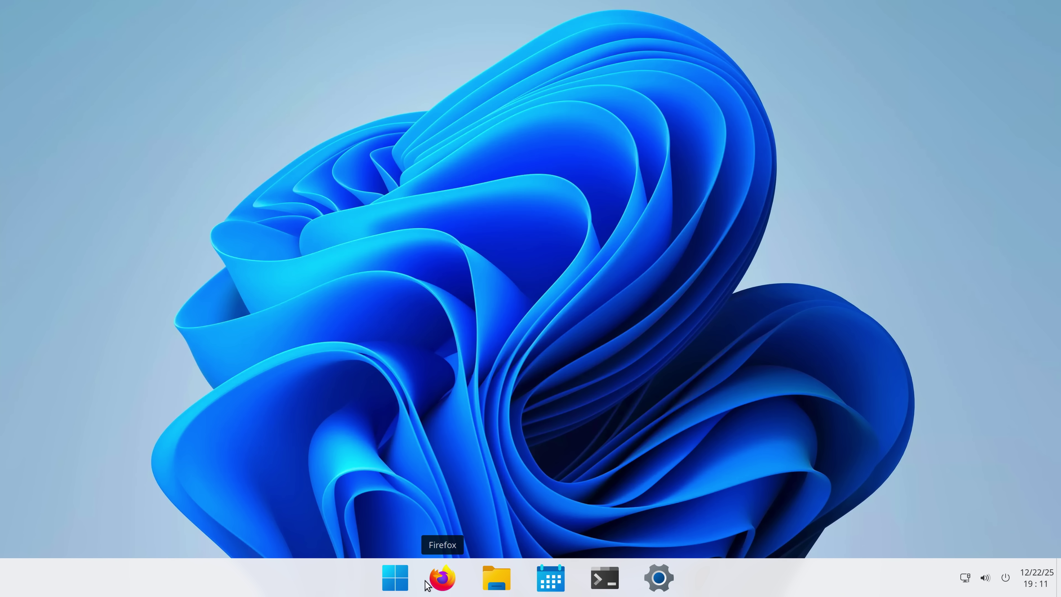
# Open and dismiss the start menu, then sweep selection boxes across the empty desktop
pyautogui.click(395, 577)
pyautogui.press('Escape')
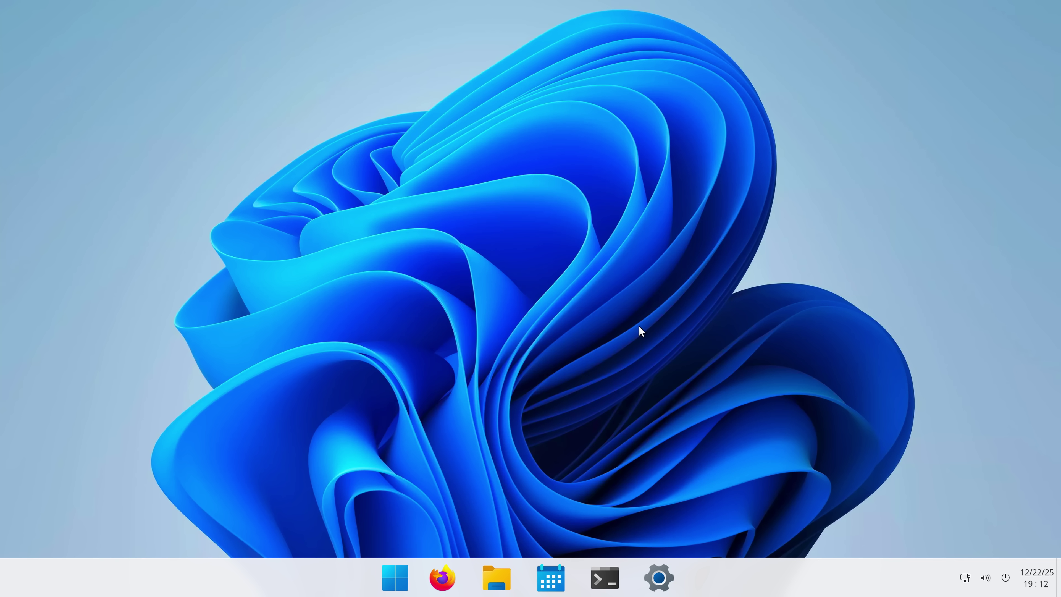
pyautogui.moveTo(719, 69); pyautogui.dragTo(235, 393)
pyautogui.moveTo(114, 102); pyautogui.dragTo(470, 344)
pyautogui.moveTo(1002, 115); pyautogui.dragTo(808, 259)
pyautogui.moveTo(958, 32); pyautogui.dragTo(809, 234)
pyautogui.moveTo(850, 196); pyautogui.dragTo(688, 363)
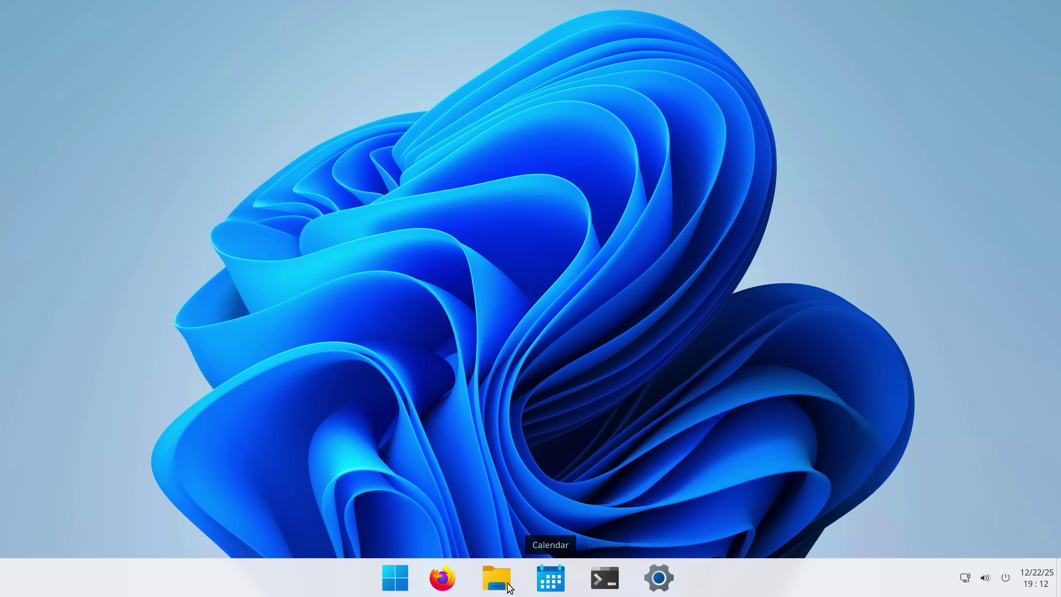
# Launch the pinned Files home folder from the start menu, then return to the start menu with Super
pyautogui.click(408, 582)
pyautogui.click(464, 169)
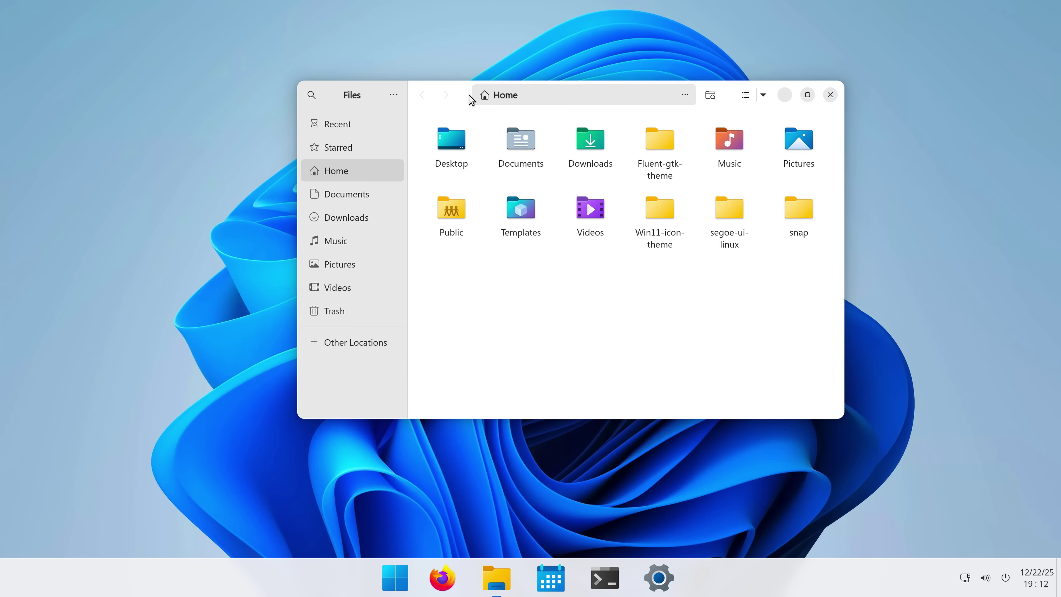
pyautogui.press('super')
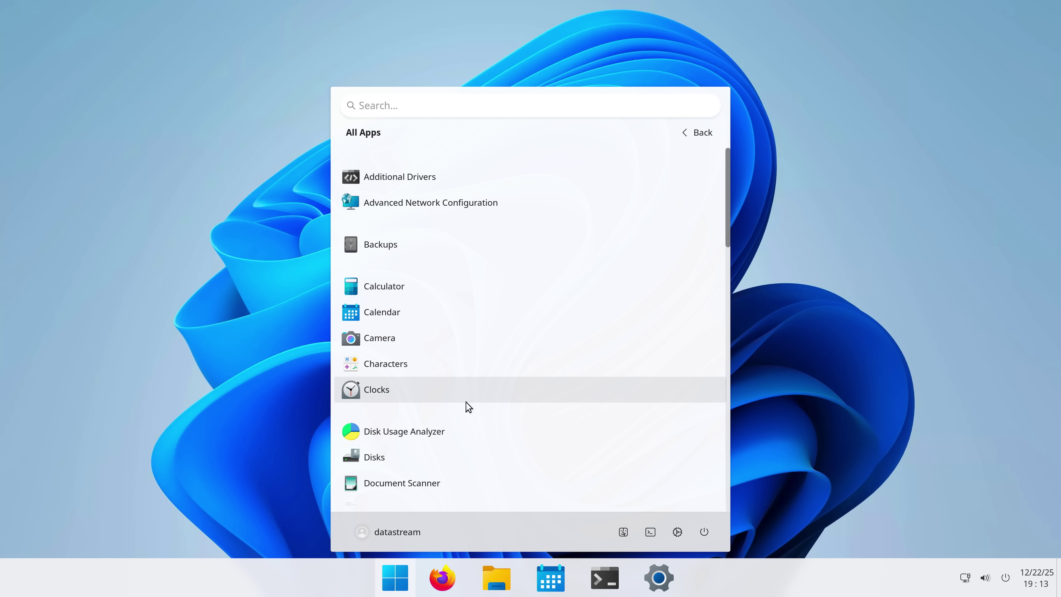
# Scroll up and down through the ArcMenu All Apps list
pyautogui.scroll(-20, 466, 402)
pyautogui.scroll(20, 466, 402)
pyautogui.scroll(-1, 502, 224)
pyautogui.scroll(-20, 499, 221)
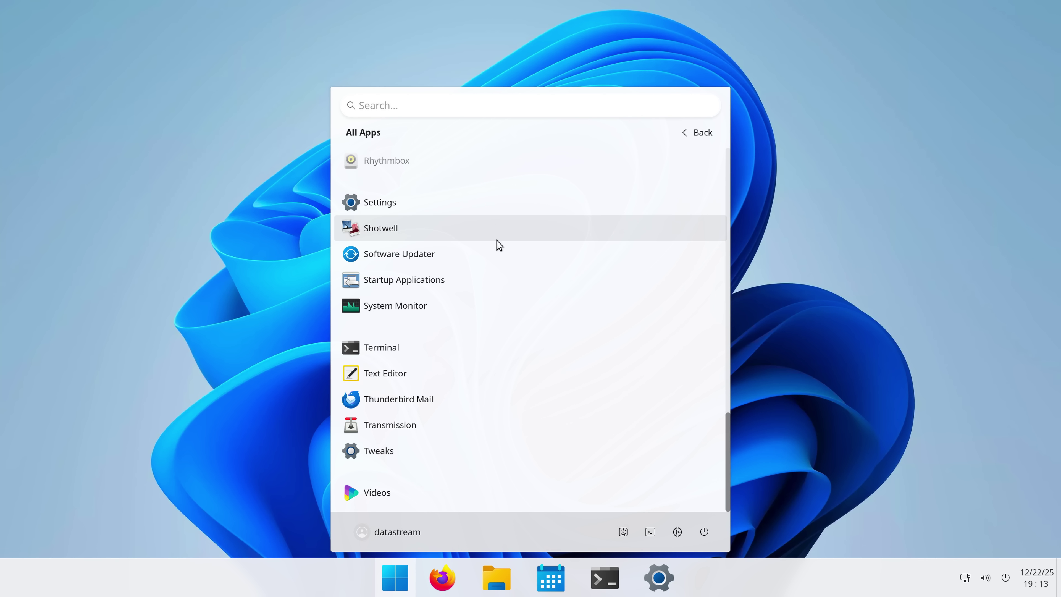
pyautogui.scroll(20, 497, 244)
# Search the start menu for 'f', erase it, then search for 'cop'
pyautogui.click(424, 110)
pyautogui.write('f')
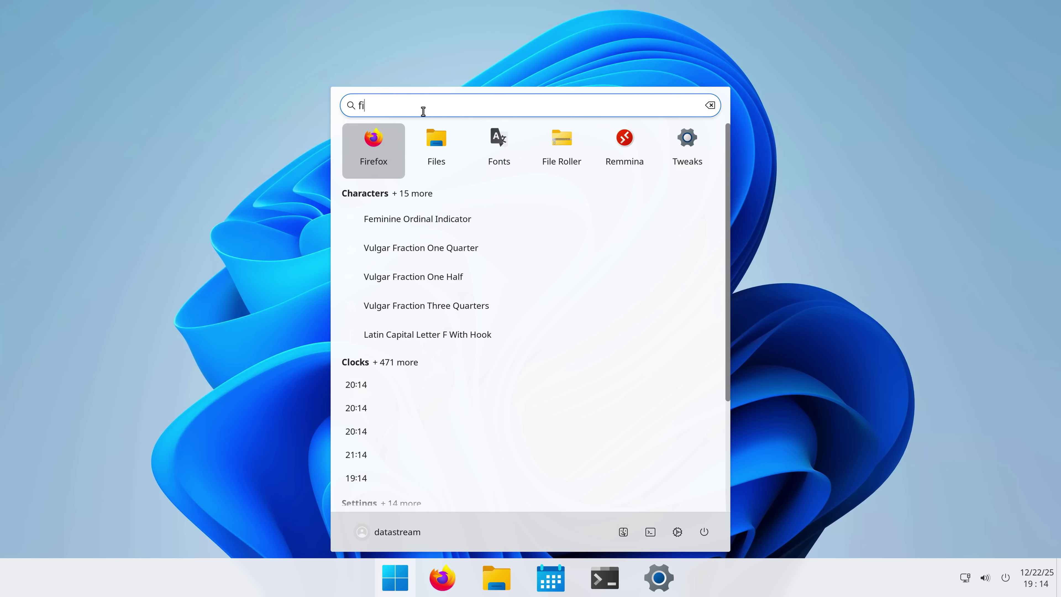
pyautogui.press('BackSpace')
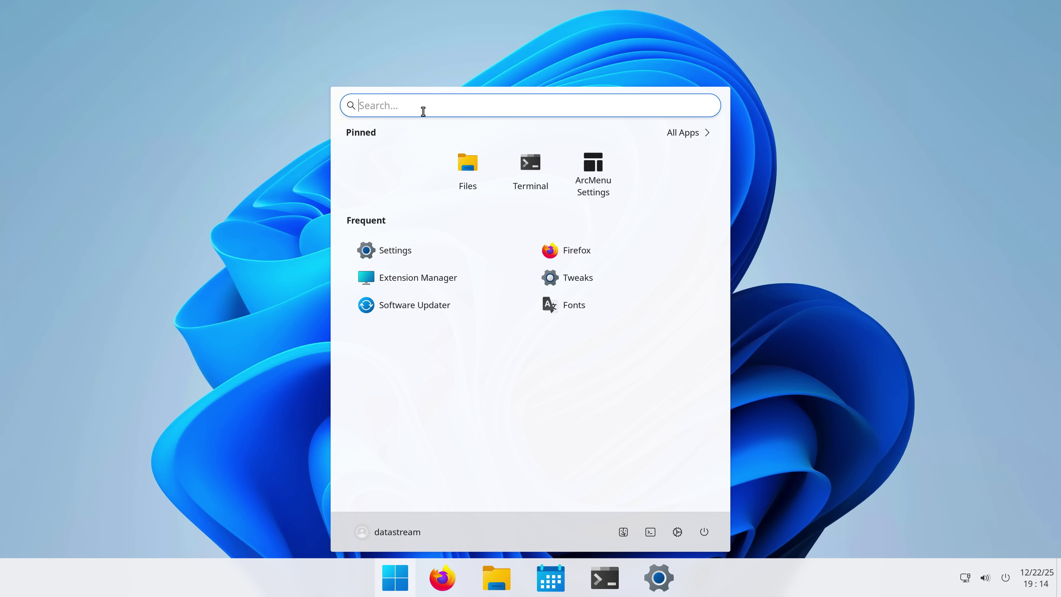
pyautogui.write('cop')
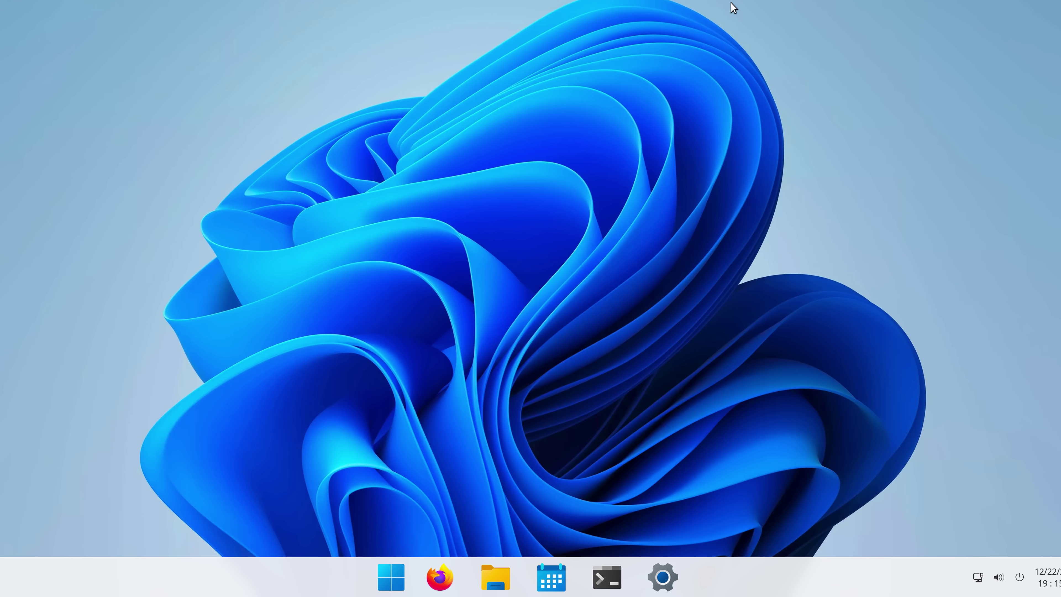